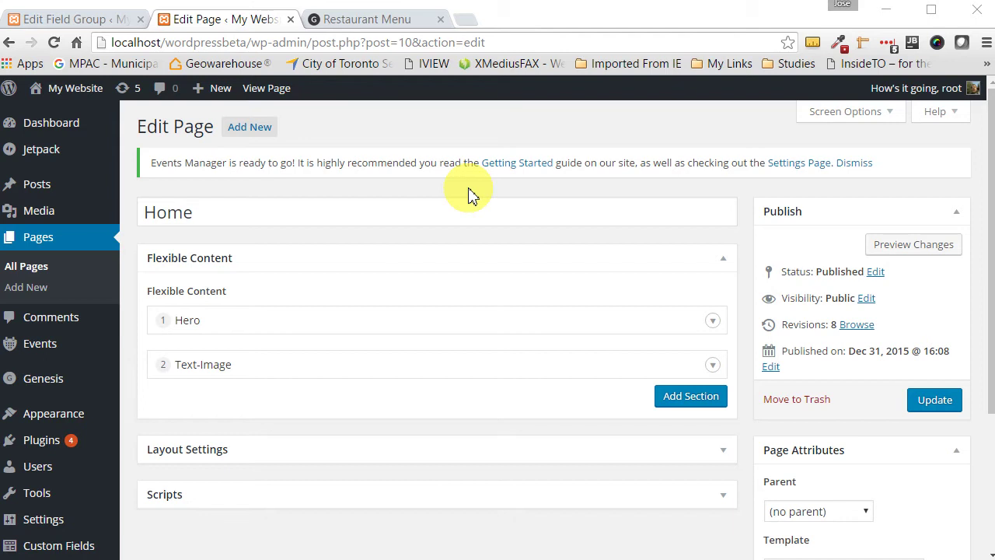
Open the Flexible Content field group in Custom Fields and expand its Flexible Content field for editing
mouse_move(216, 356)
mouse_move(71, 546)
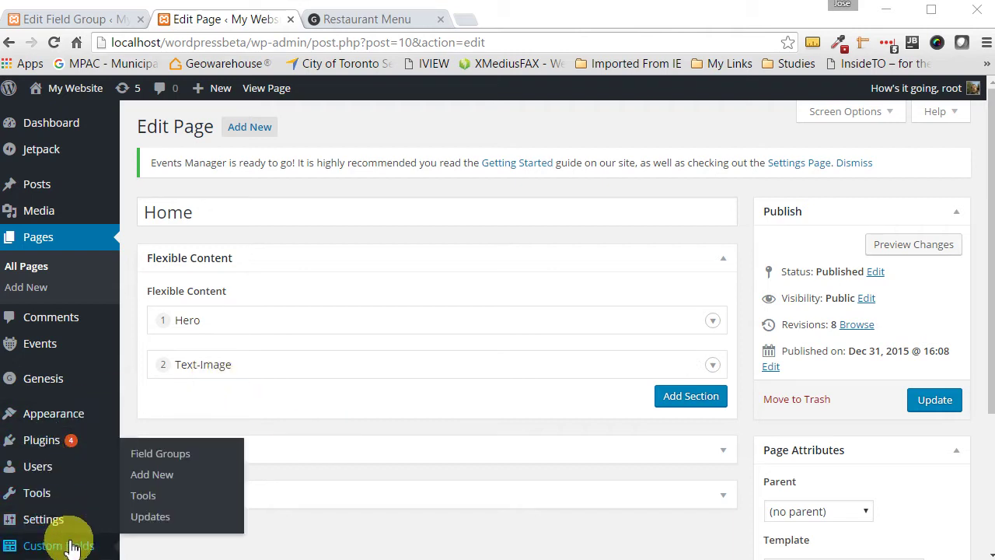
left_click(68, 546)
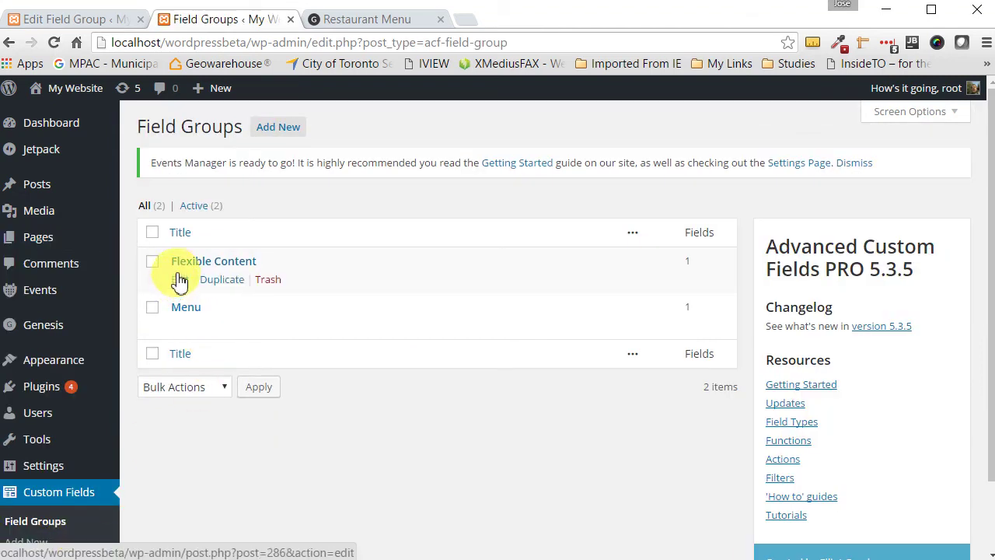
left_click(181, 282)
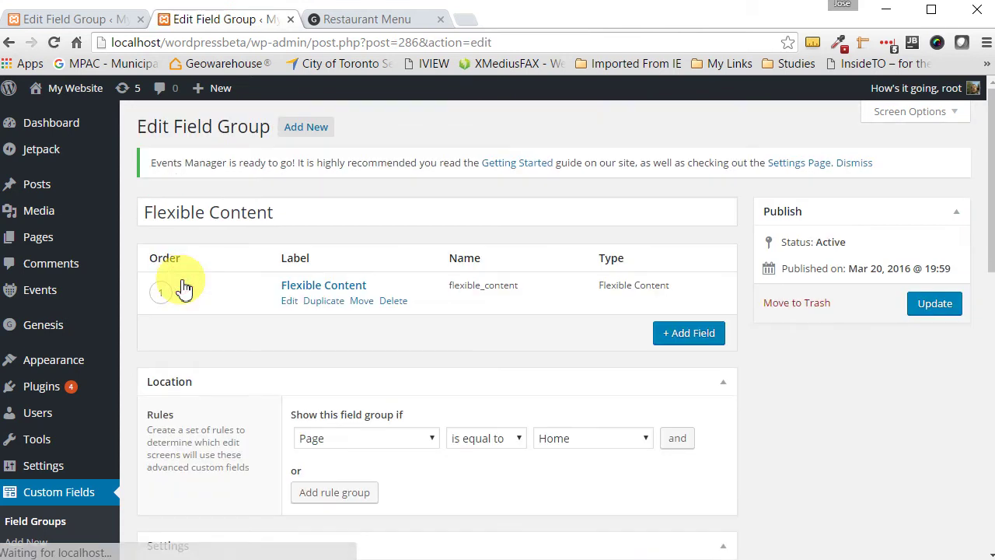
mouse_move(289, 304)
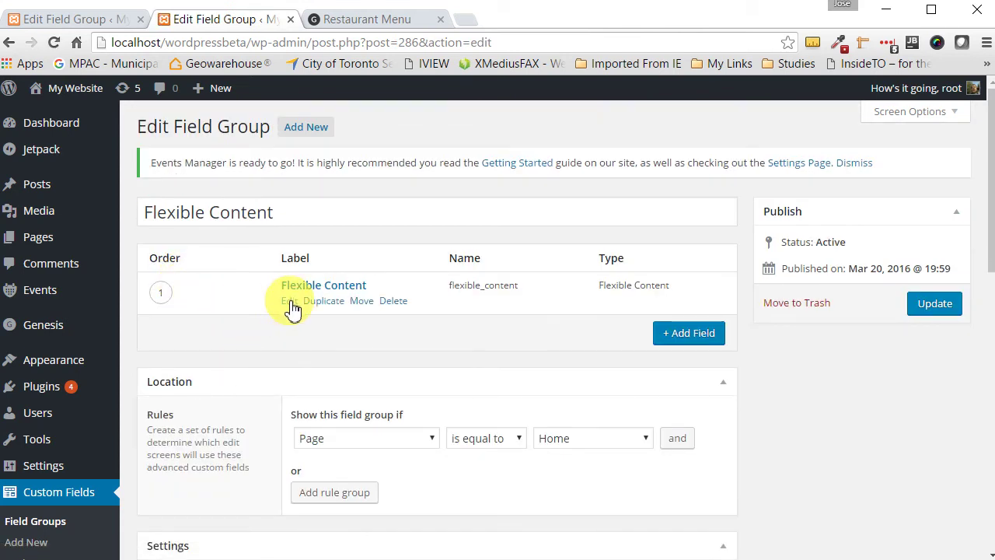
left_click(290, 302)
Add a new layout after the Text-Image layout of the Flexible Content field
scroll(284, 327, "down", 10)
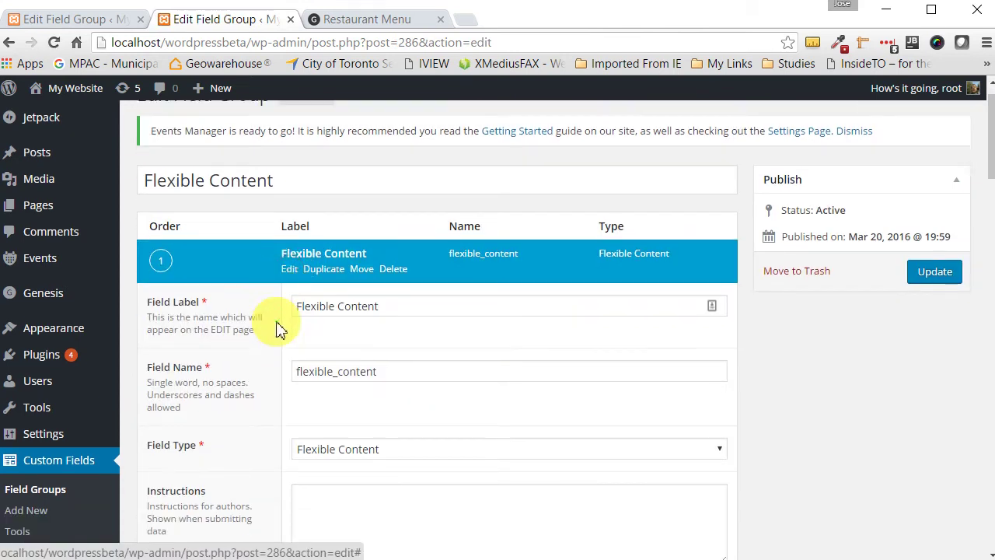
scroll(278, 333, "up", 2)
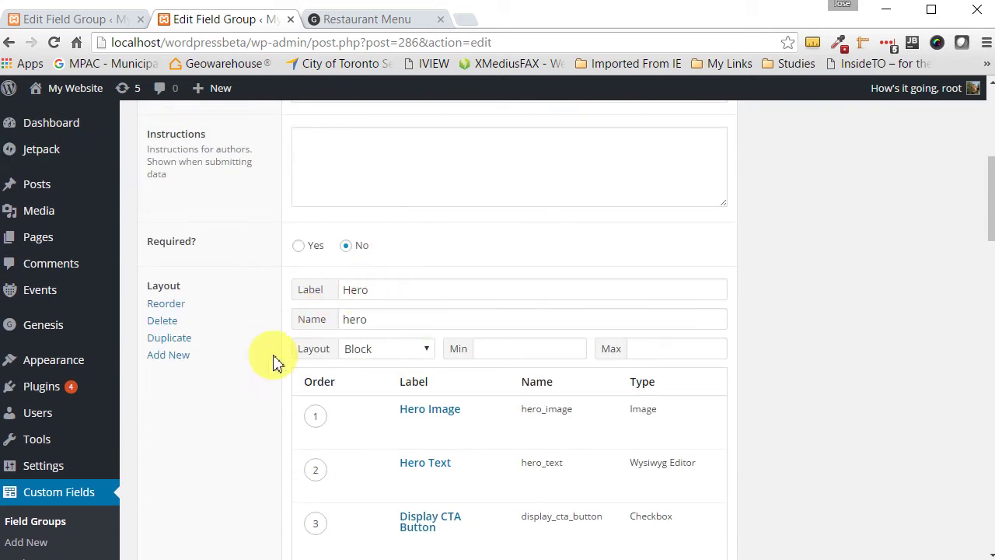
scroll(249, 402, "down", 5)
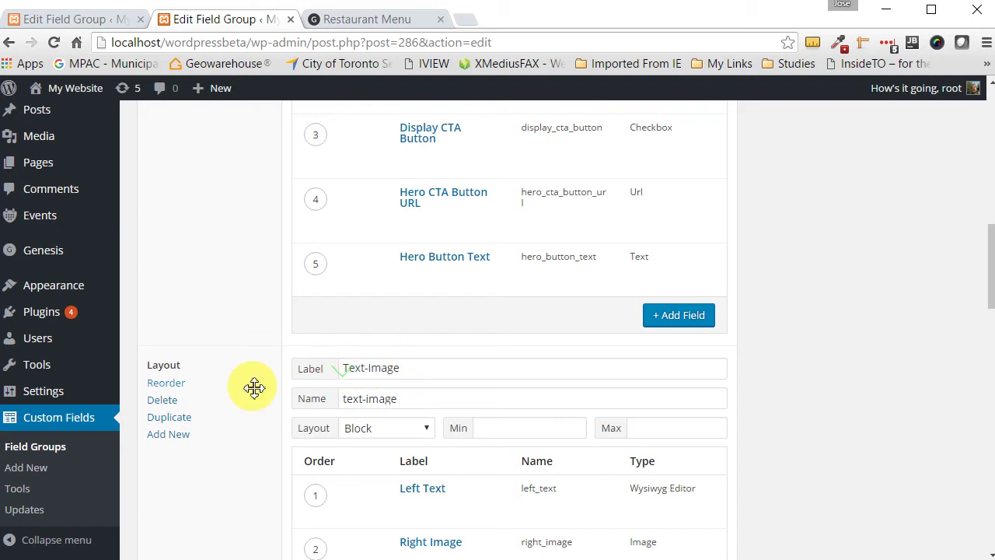
scroll(259, 397, "down", 2)
scroll(257, 399, "down", 2)
scroll(258, 397, "up", 2)
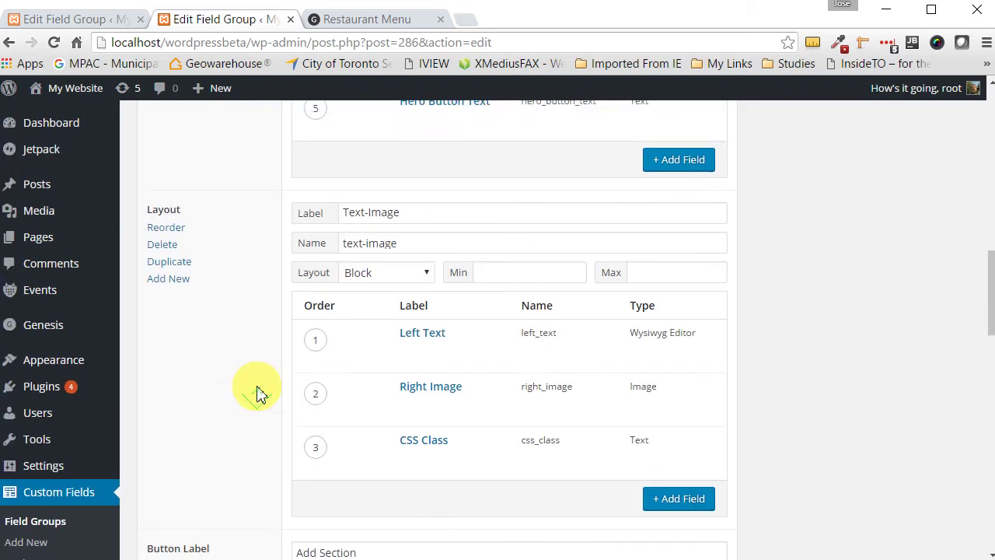
left_click(181, 283)
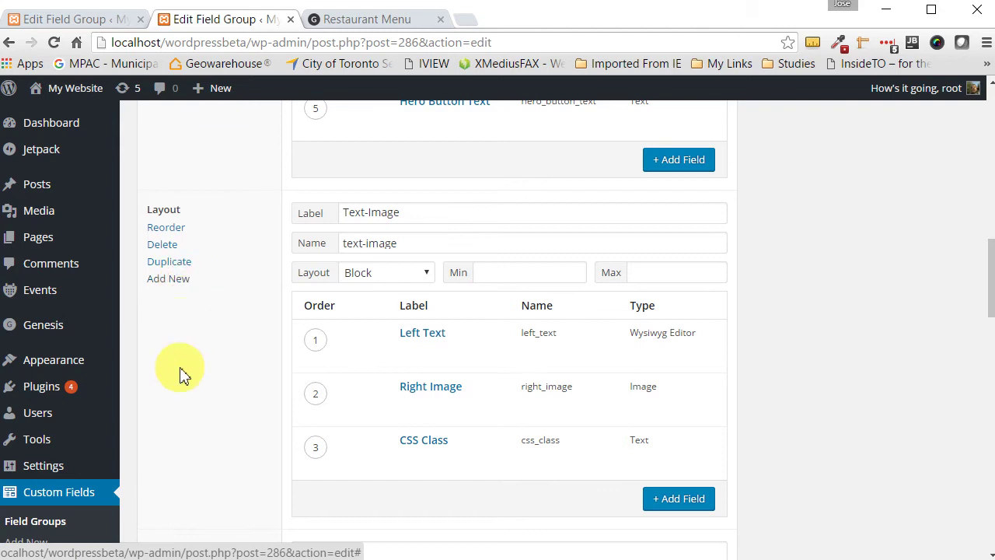
Label the new empty layout Image-Text, with image-text as its name
scroll(179, 374, "down", 3)
scroll(181, 374, "down", 1)
left_click(360, 241)
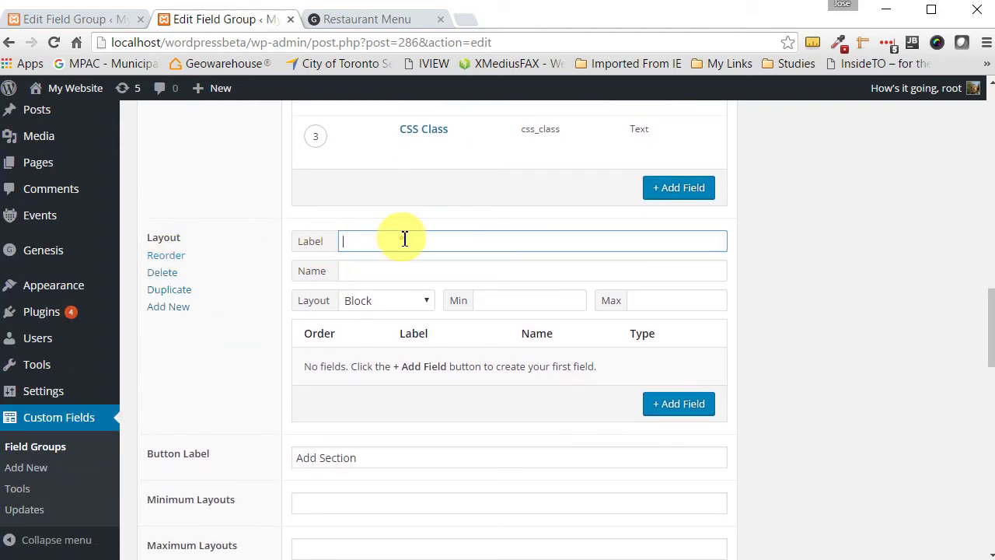
left_click(404, 238)
key("BackSpace")
key("BackSpace")
key("BackSpace")
key("BackSpace")
key("BackSpace")
key("BackSpace")
key("BackSpace")
key("BackSpace")
key("BackSpace")
key("BackSpace")
type("Text")
key("Tab")
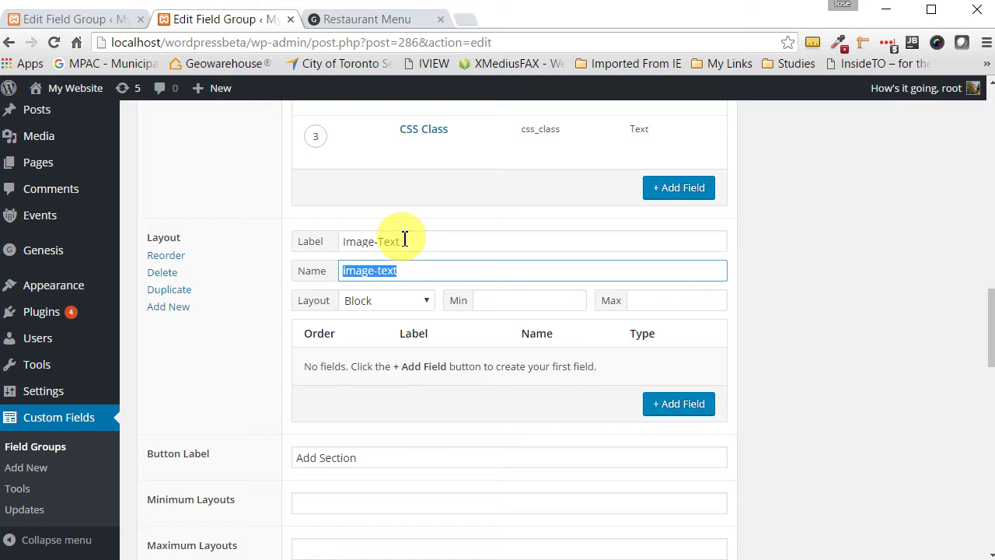
Add a first field labelled Left Image to the Image-Text layout
left_click(684, 407)
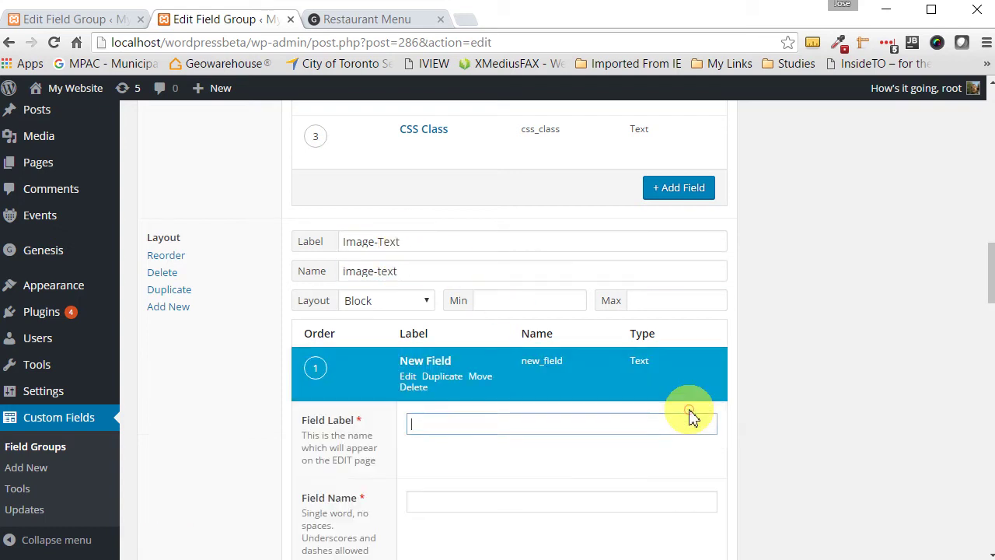
scroll(684, 408, "down", 1)
left_click(482, 193)
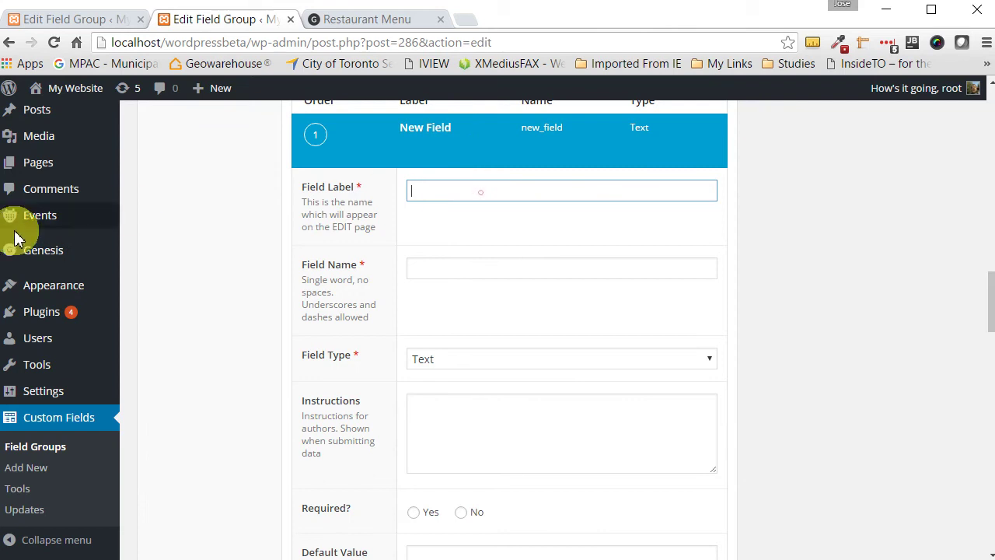
mouse_move(4, 381)
type("Left")
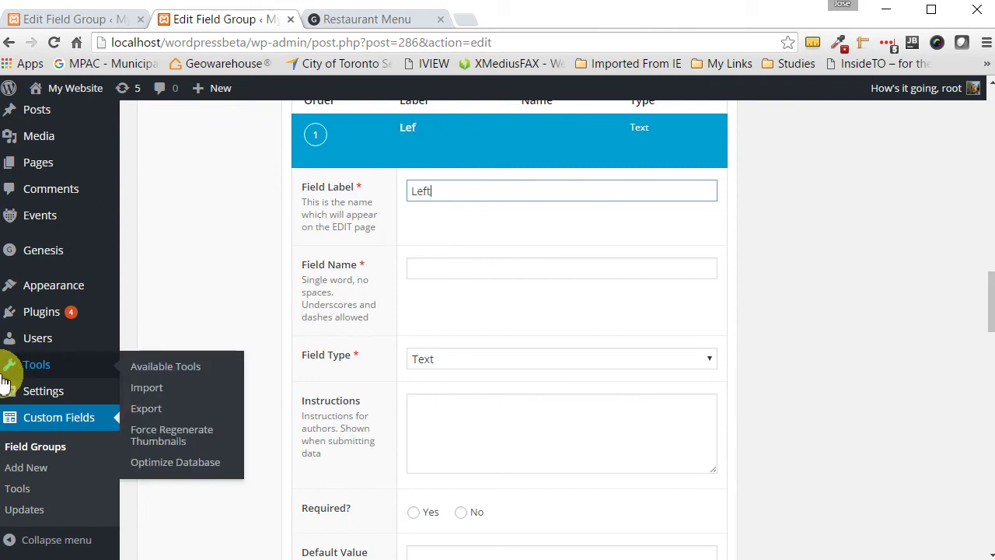
type(" Image")
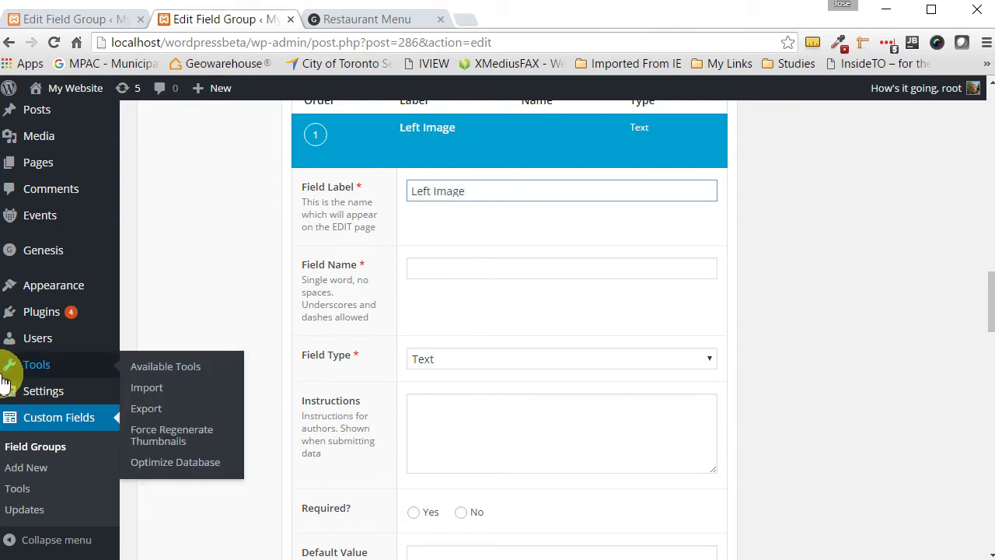
key("Tab")
Set the Left Image field's type to Image and its return value to Image URL
scroll(575, 374, "down", 3)
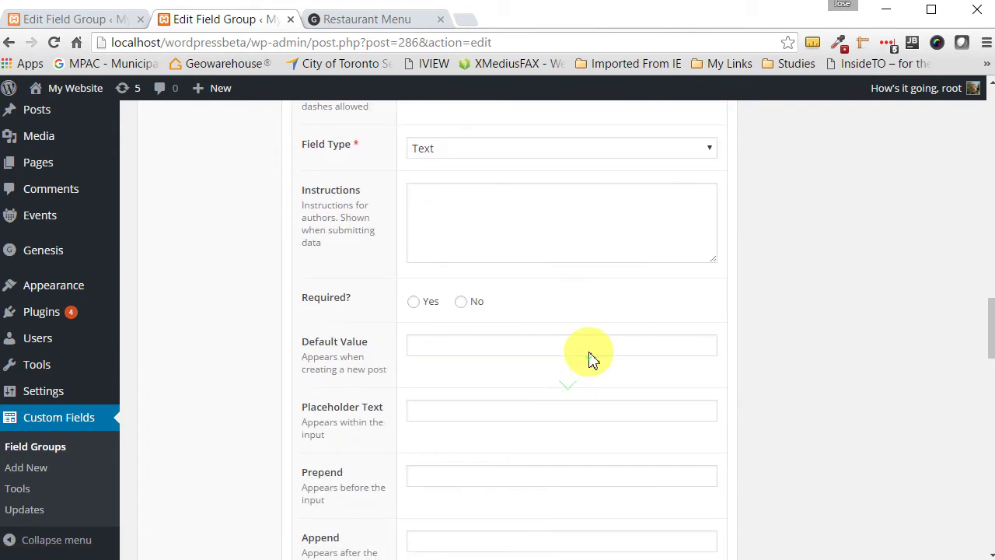
left_click(709, 126)
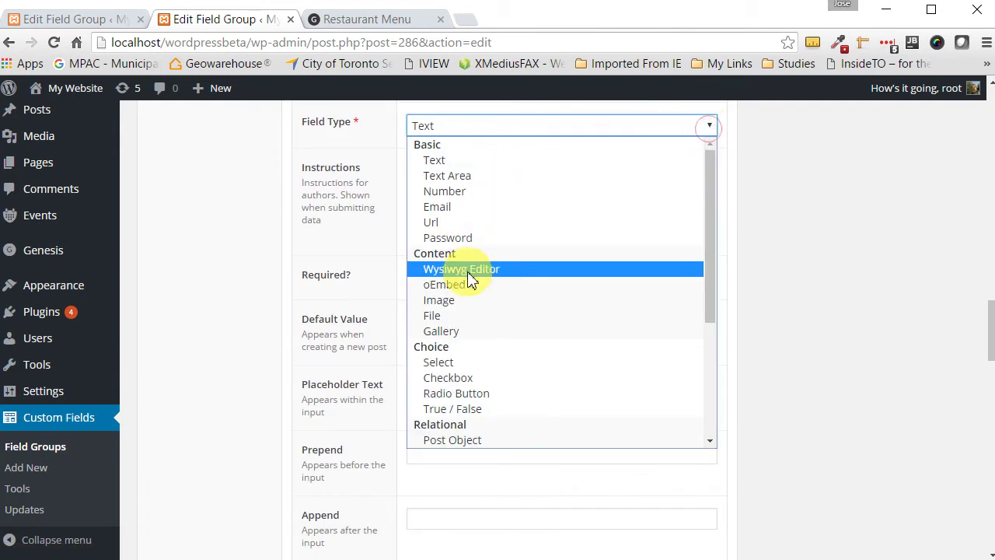
left_click(459, 301)
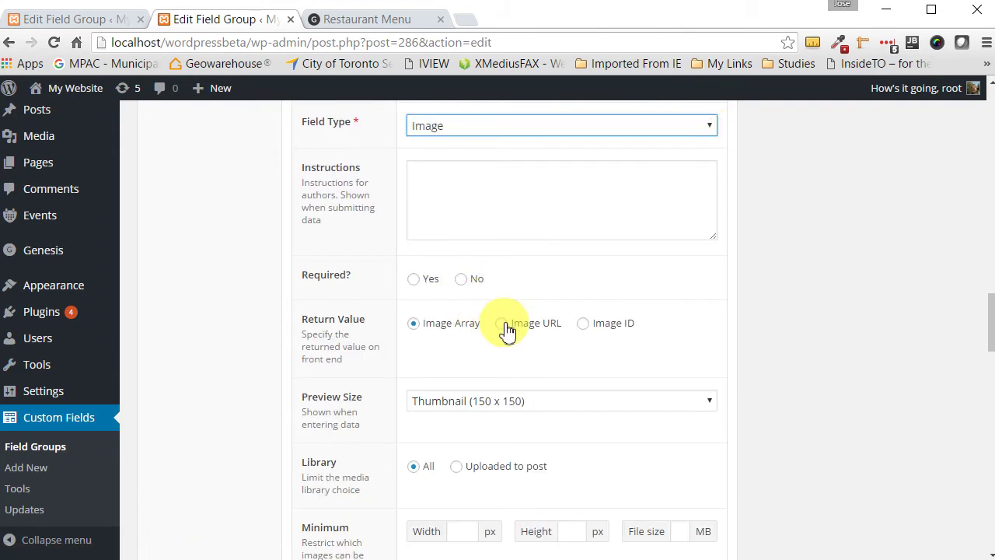
left_click(504, 325)
Choose a larger preview size for the Left Image field and set its wrapper width to 50%
scroll(653, 249, "down", 2)
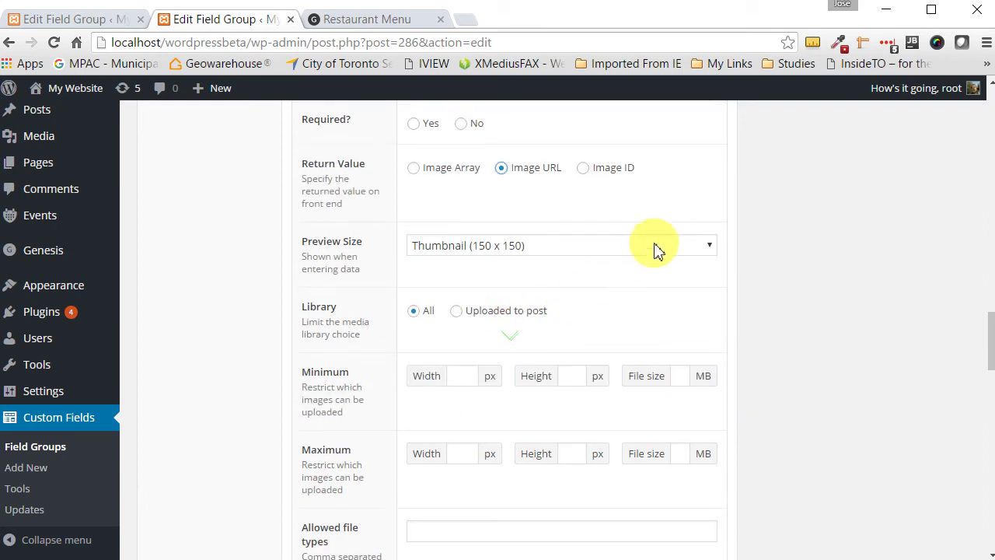
left_click(709, 247)
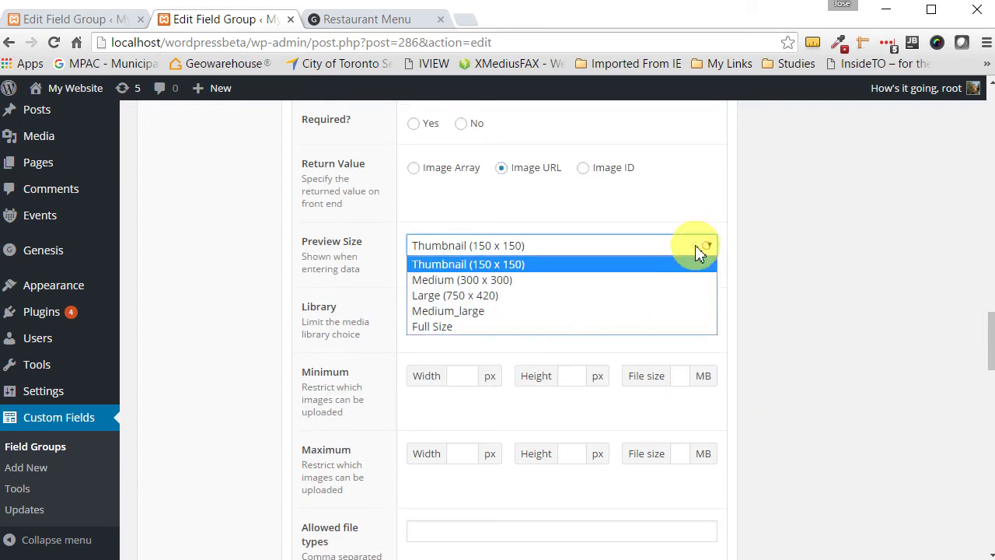
left_click(491, 302)
scroll(478, 358, "down", 4)
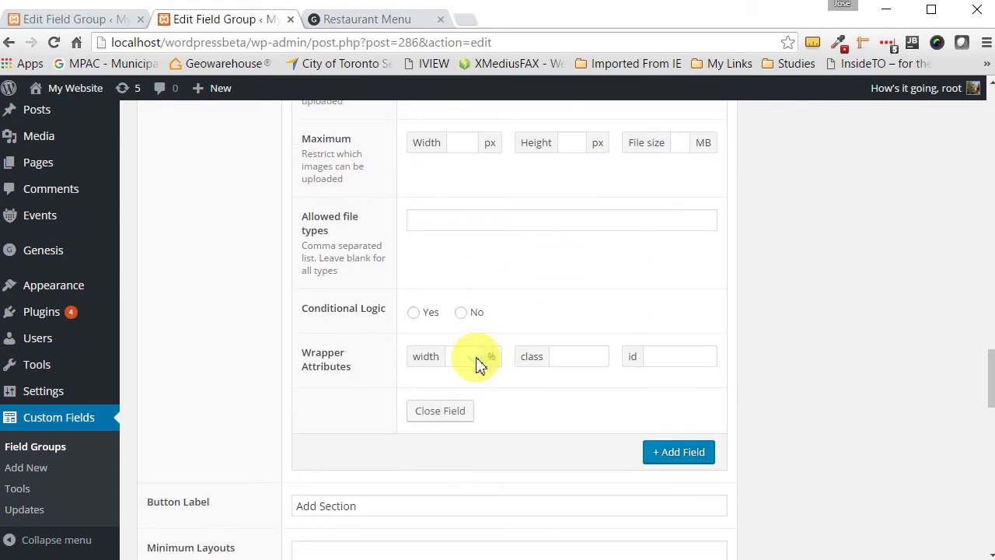
left_click(474, 357)
scroll(486, 363, "down", 2)
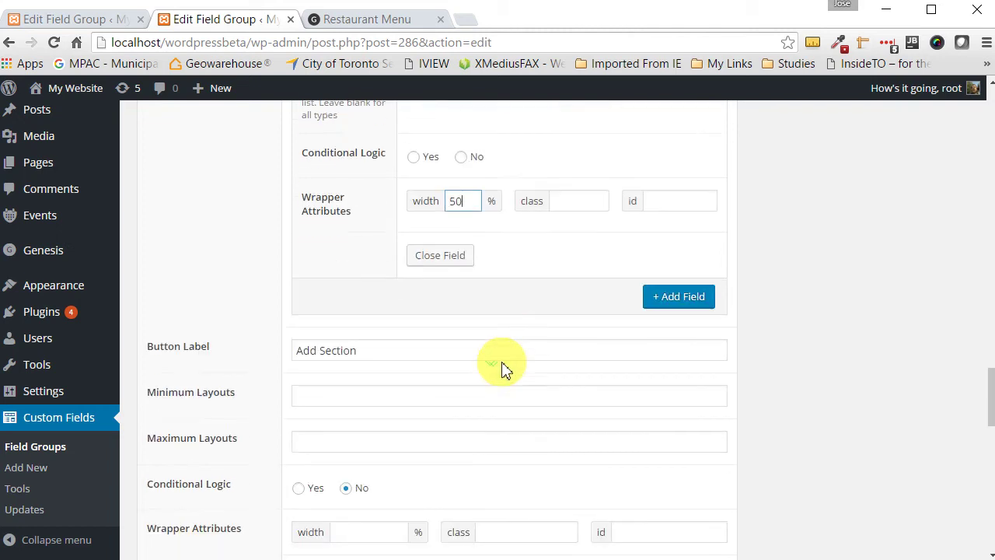
Add a second field labelled Right Text, named right_text, to the Image-Text layout
left_click(680, 297)
scroll(544, 304, "down", 2)
left_click(433, 205)
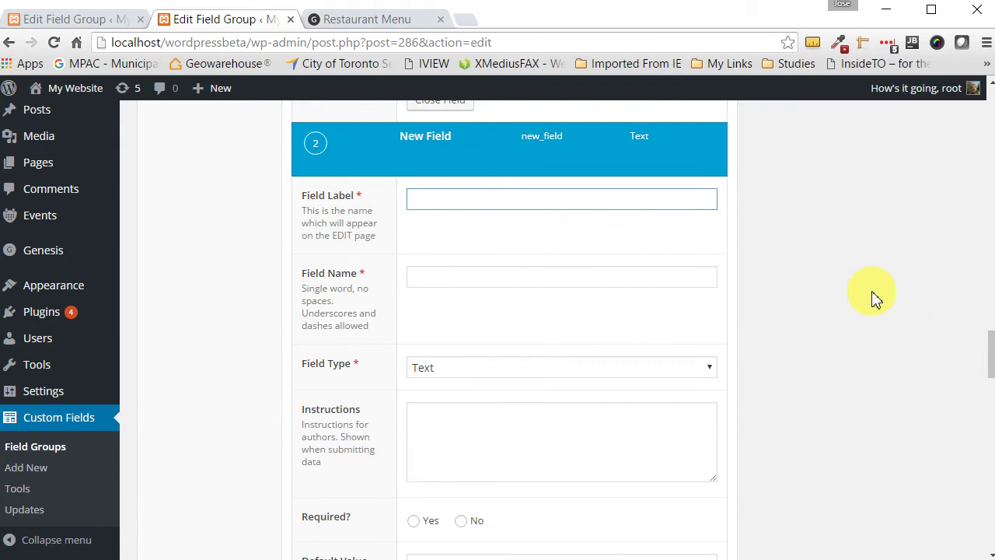
type("Rio")
key("BackSpace")
key("BackSpace")
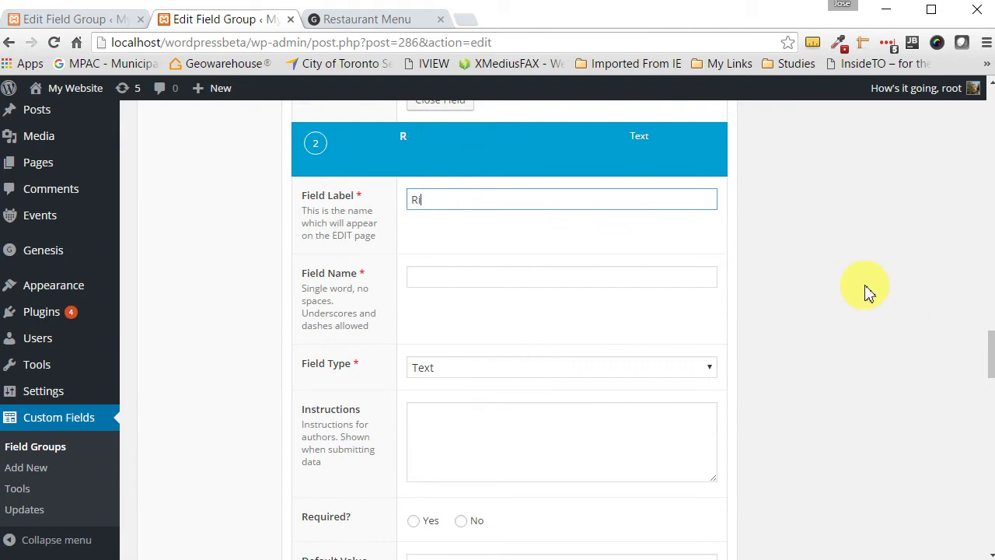
type("ight Text")
key("Tab")
key("Tab")
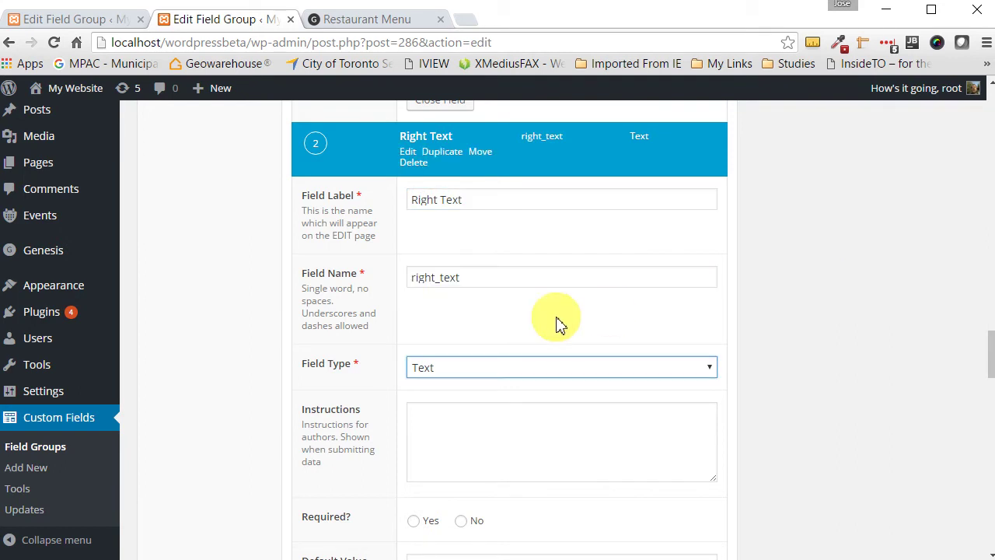
Set the Right Text field's type to Wysiwyg Editor and its wrapper width to 50%
key("w")
scroll(702, 374, "down", 4)
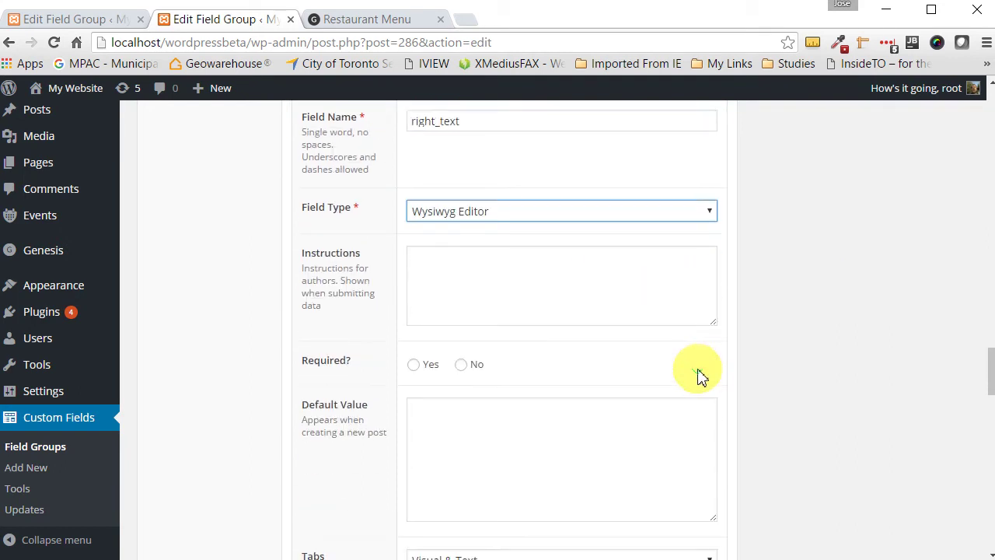
scroll(702, 374, "down", 3)
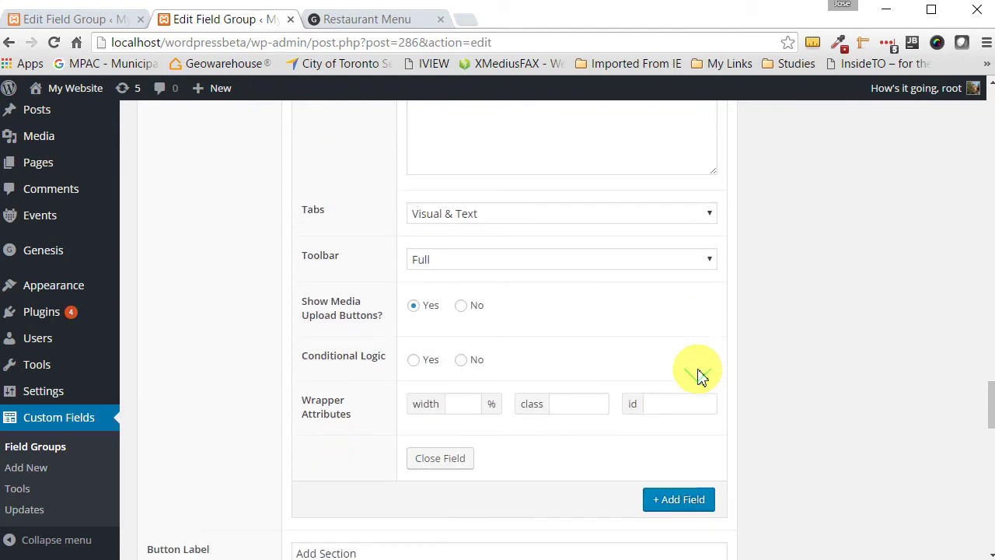
left_click(465, 363)
type("50")
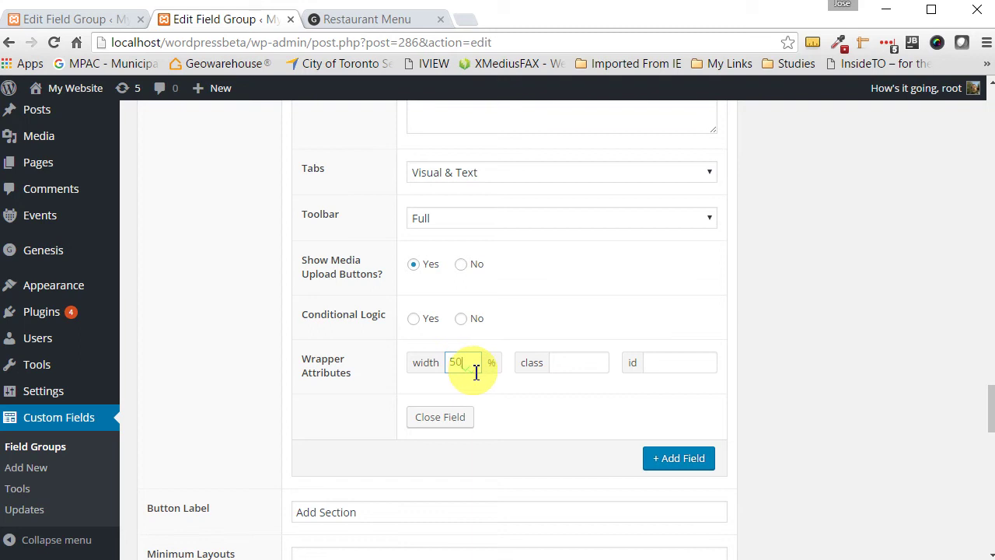
Add a third field labelled CSS Class, named css_class, to the Image-Text layout, keeping the Text type
scroll(746, 397, "down", 3)
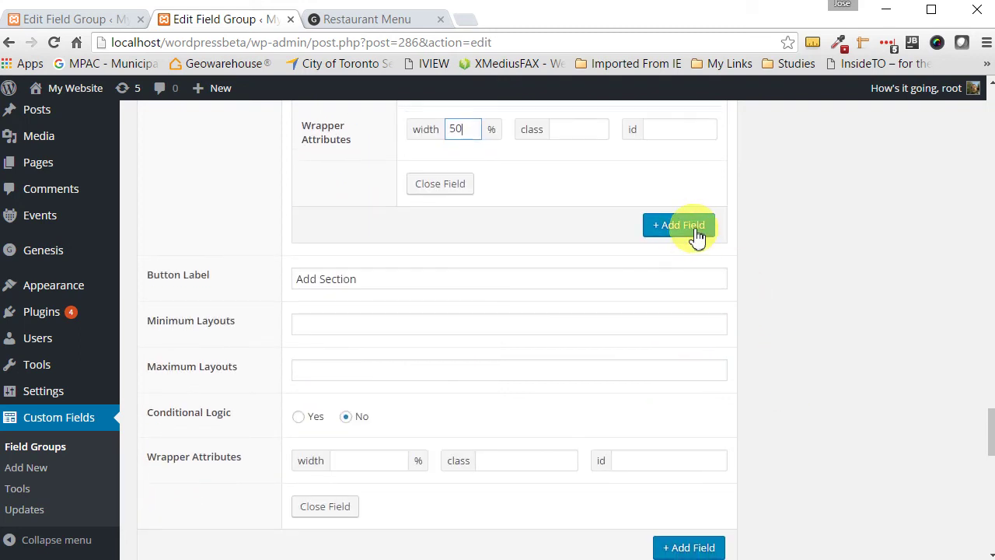
left_click(697, 232)
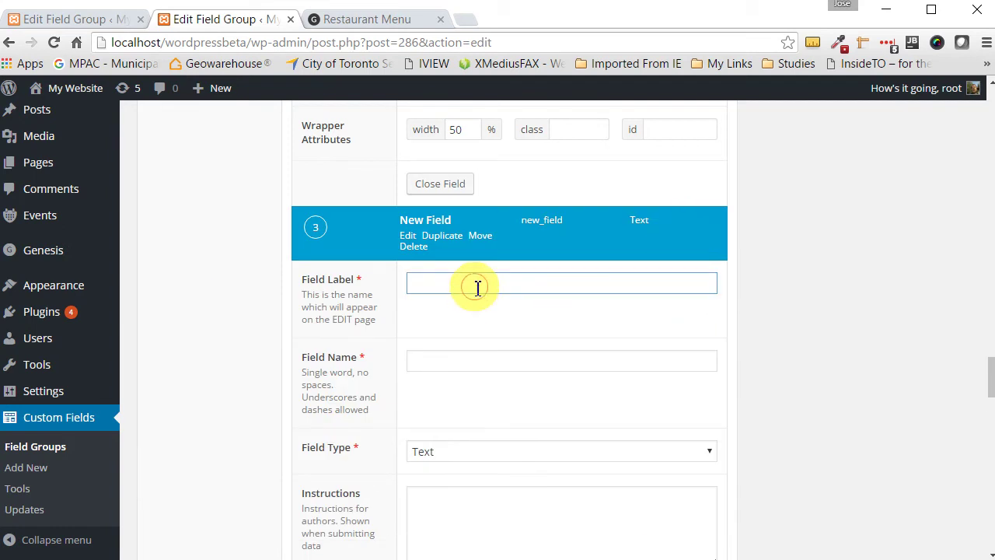
type("CSS Class")
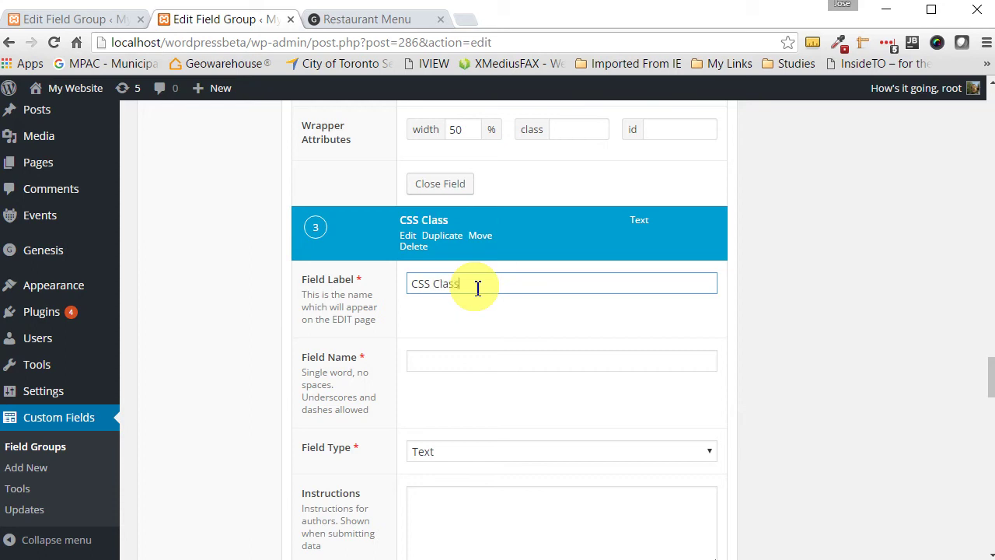
key("Tab")
key("Tab")
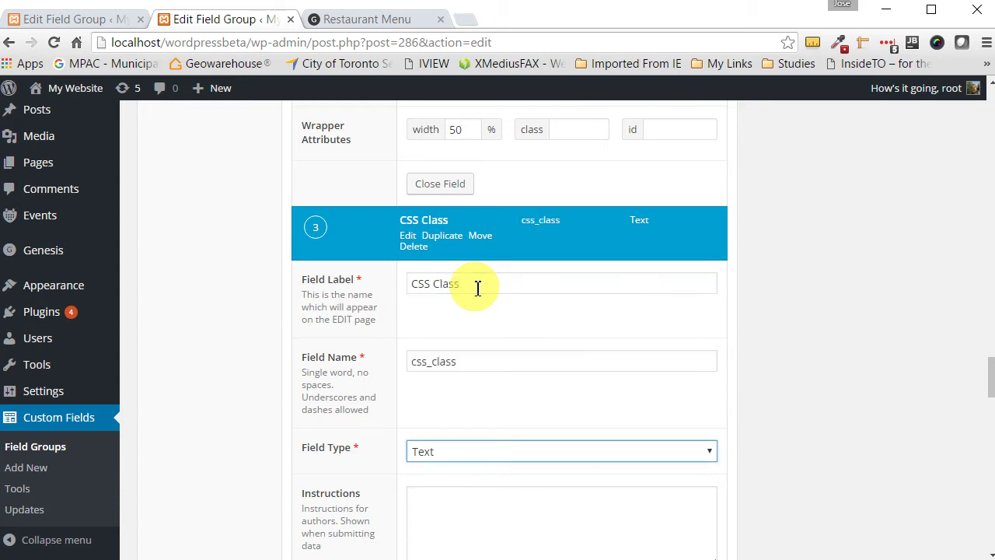
Set the CSS Class field's wrapper width to 100%
scroll(851, 389, "down", 3)
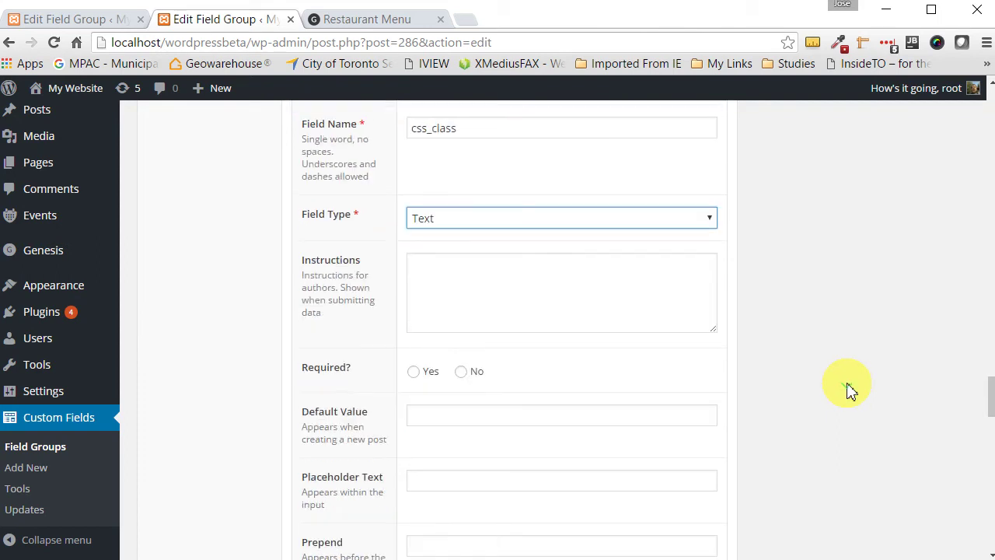
scroll(851, 389, "down", 6)
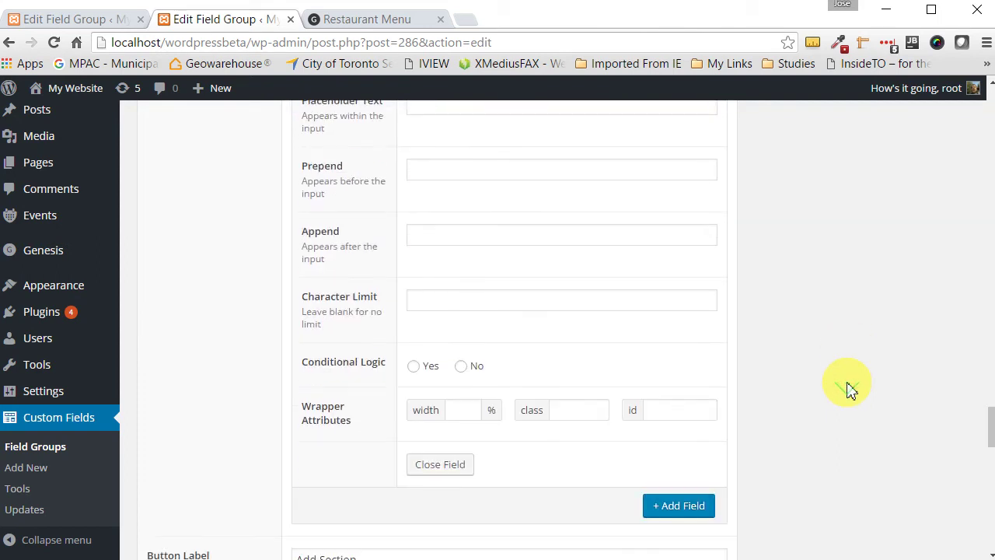
left_click(460, 320)
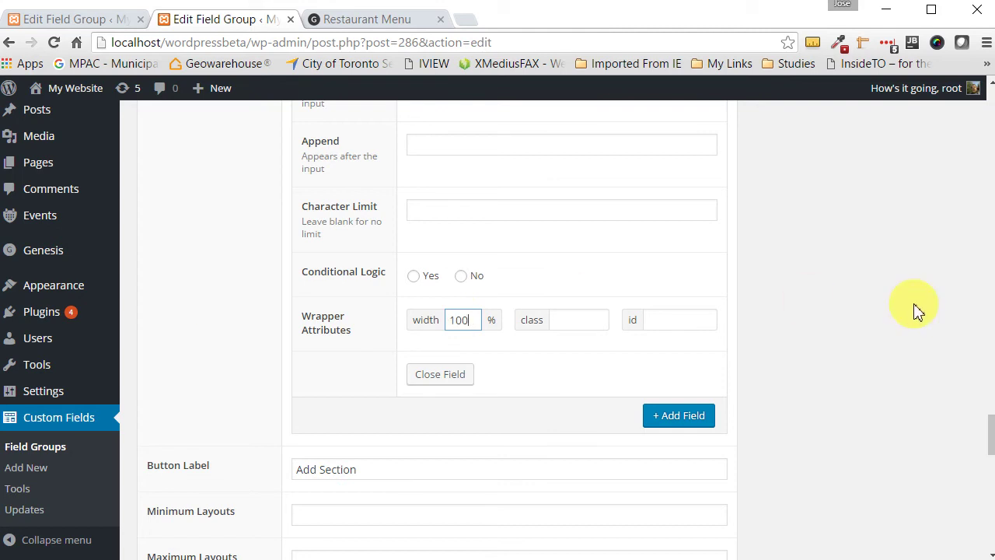
Save the updated Flexible Content field group with its new Image-Text layout
scroll(884, 360, "up", 7)
scroll(891, 377, "up", 18)
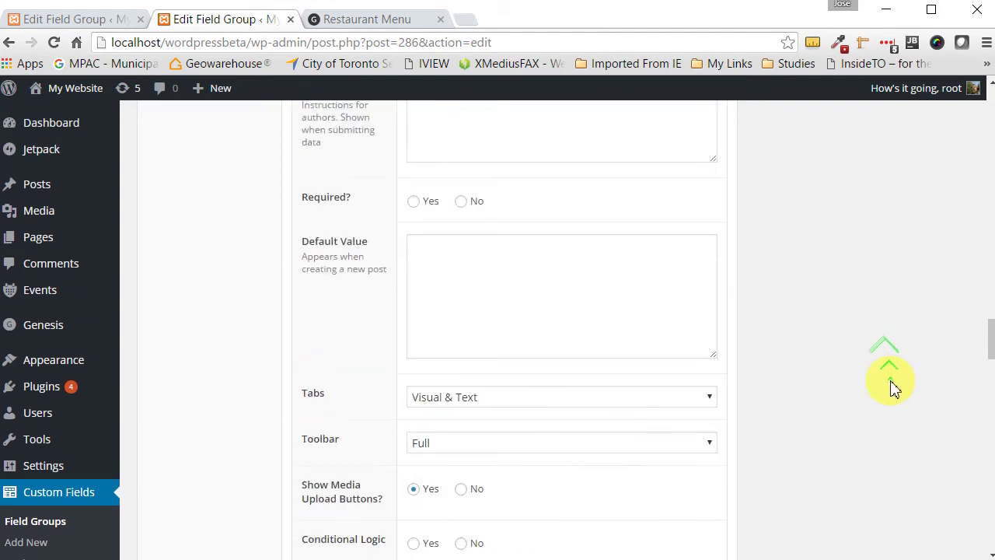
scroll(892, 395, "up", 20)
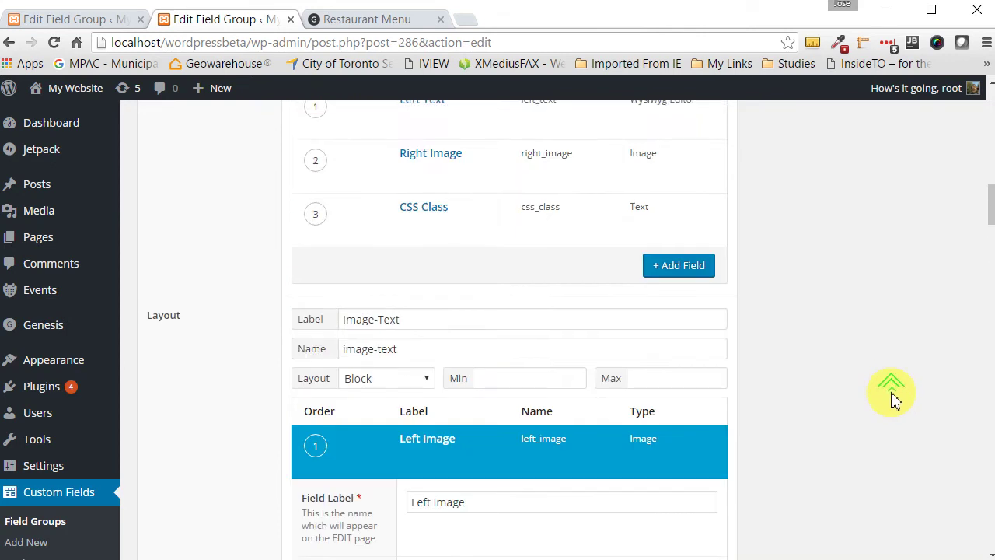
left_click(937, 308)
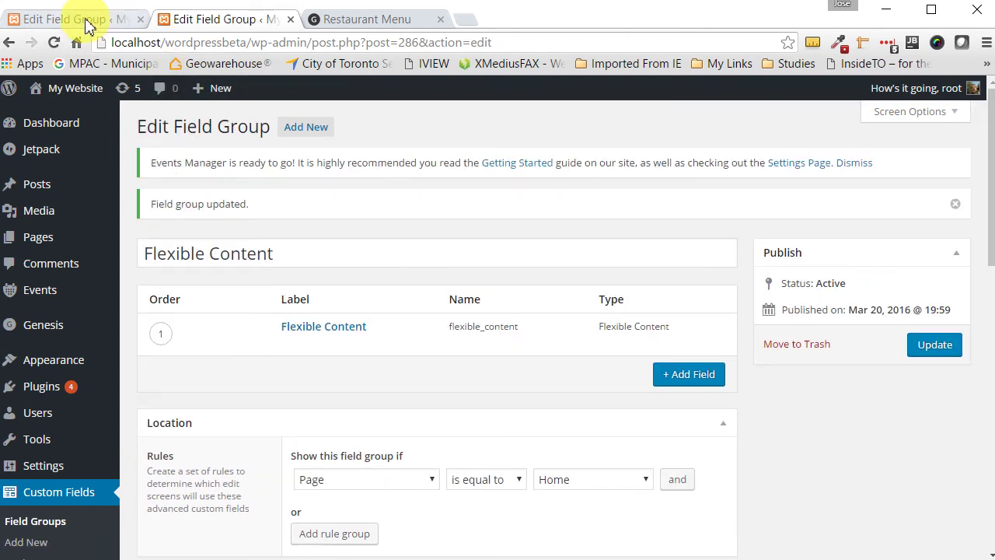
Open the Home front page for editing from the site's list of pages in the other browser tab
left_click(86, 21)
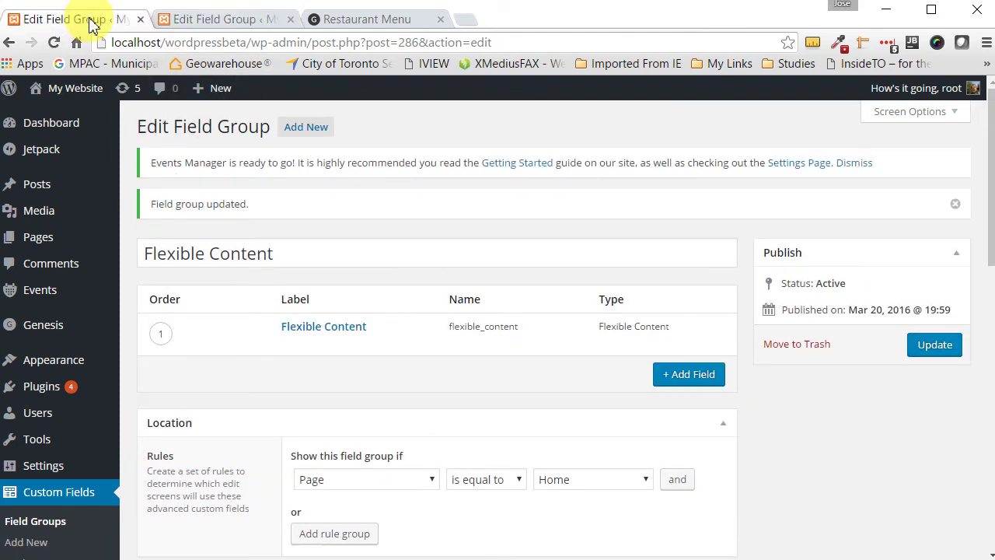
left_click(40, 238)
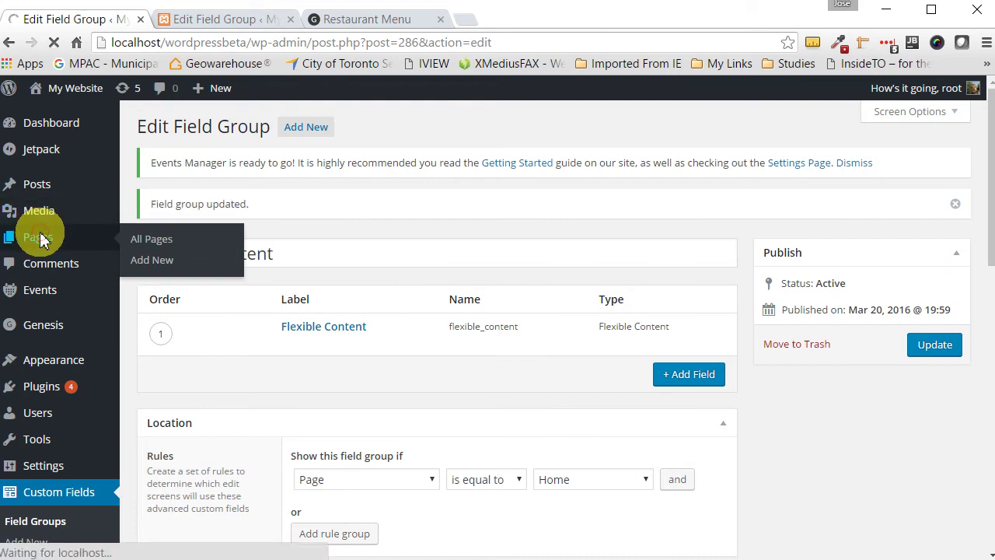
scroll(327, 350, "down", 3)
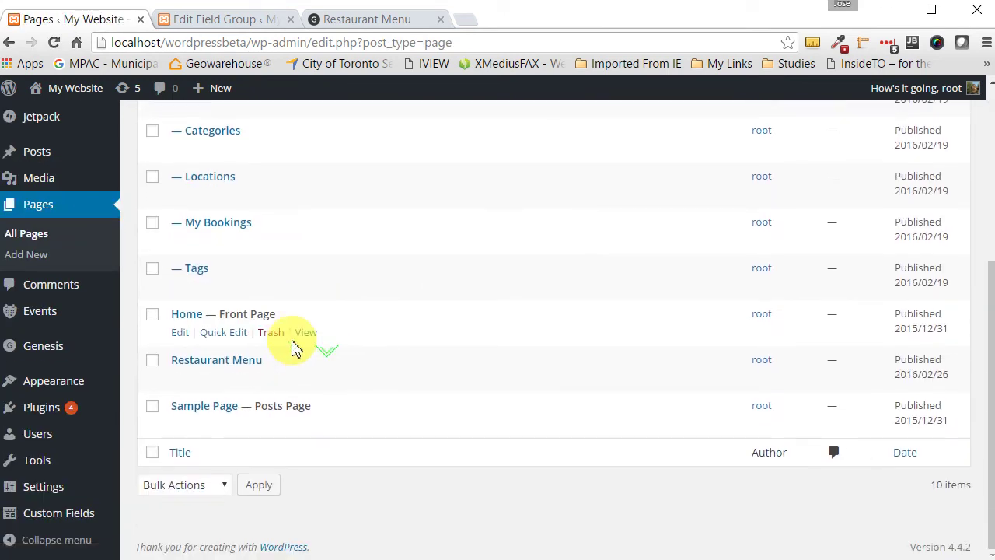
left_click(182, 333)
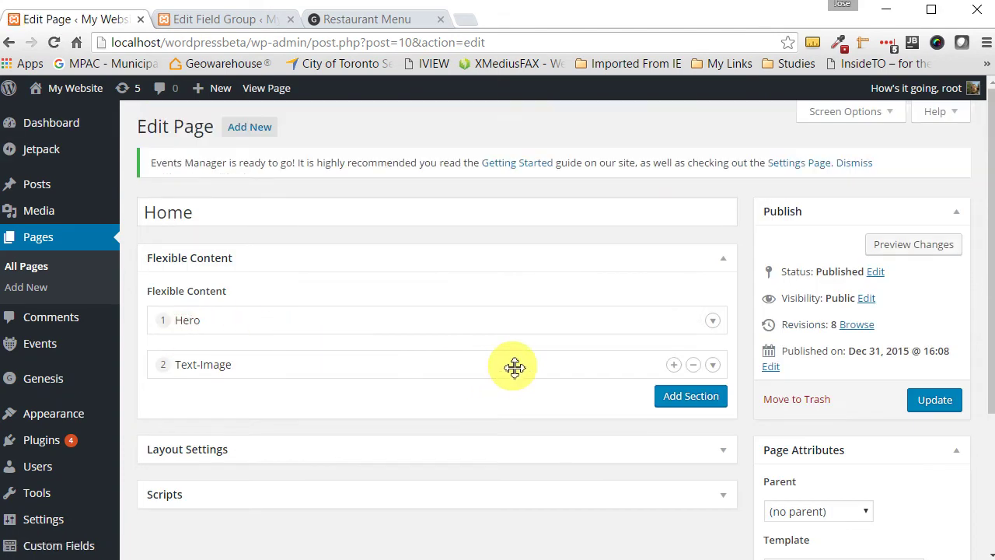
Add an Image-Text section to the Home page and set its Left Image to the grilled sandwich picture from the media library
left_click(701, 400)
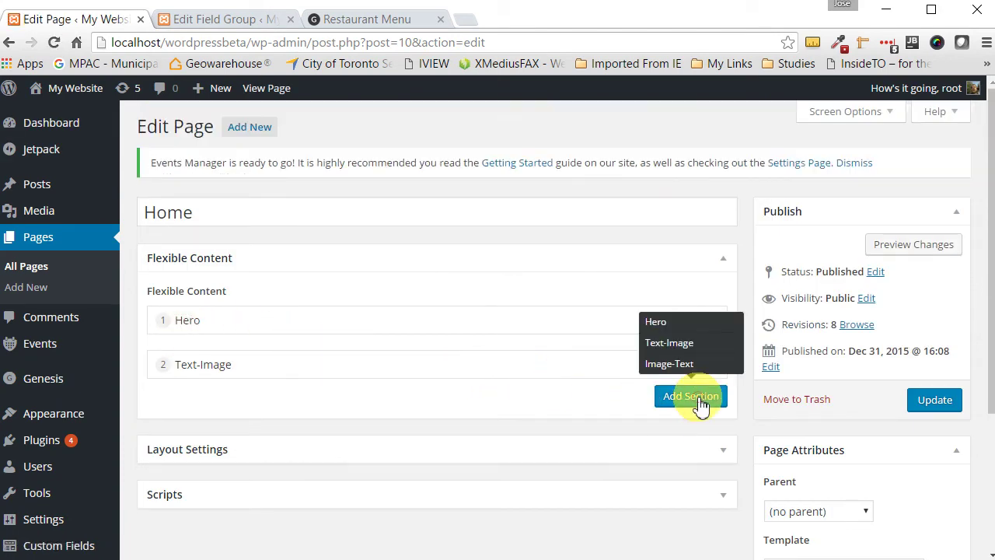
left_click(667, 365)
scroll(666, 370, "down", 3)
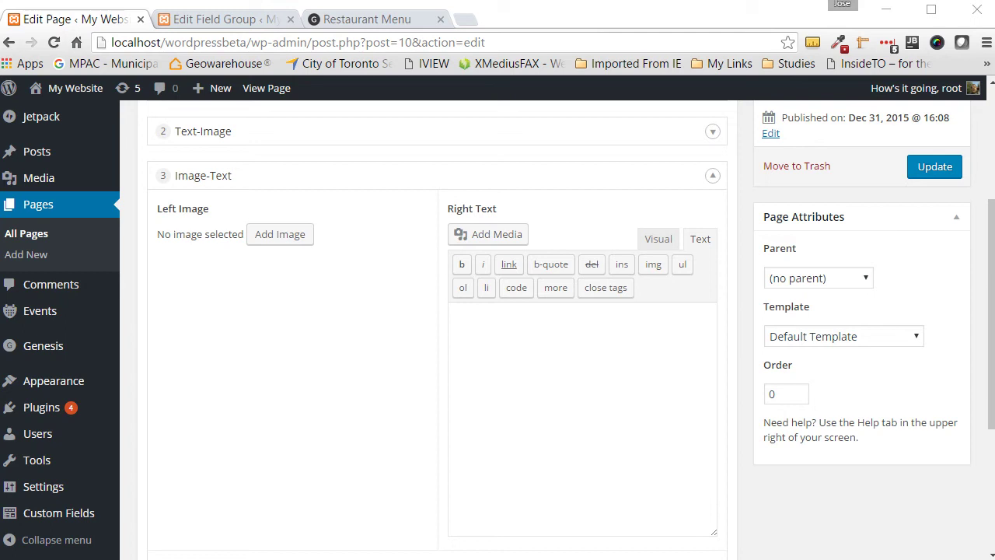
left_click(282, 235)
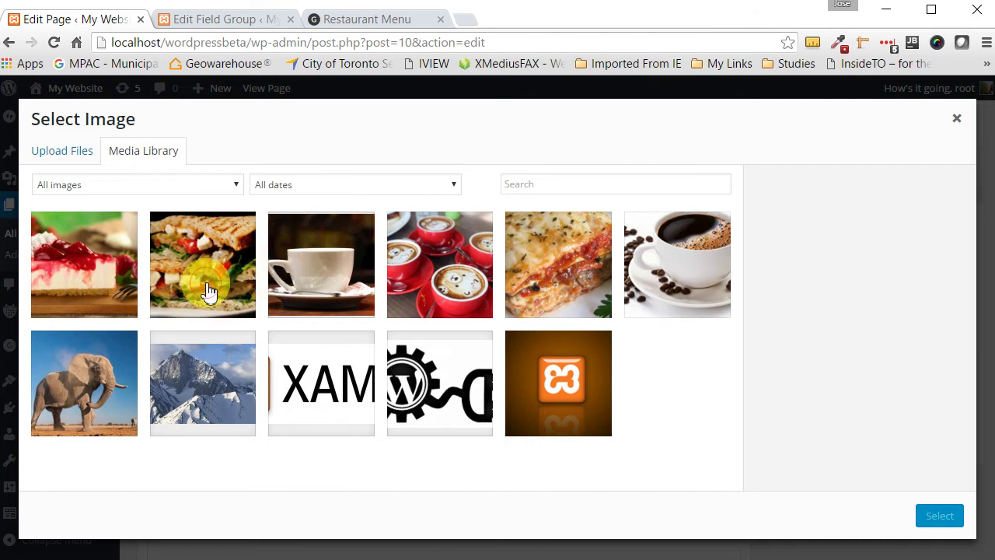
left_click(209, 291)
left_click(947, 517)
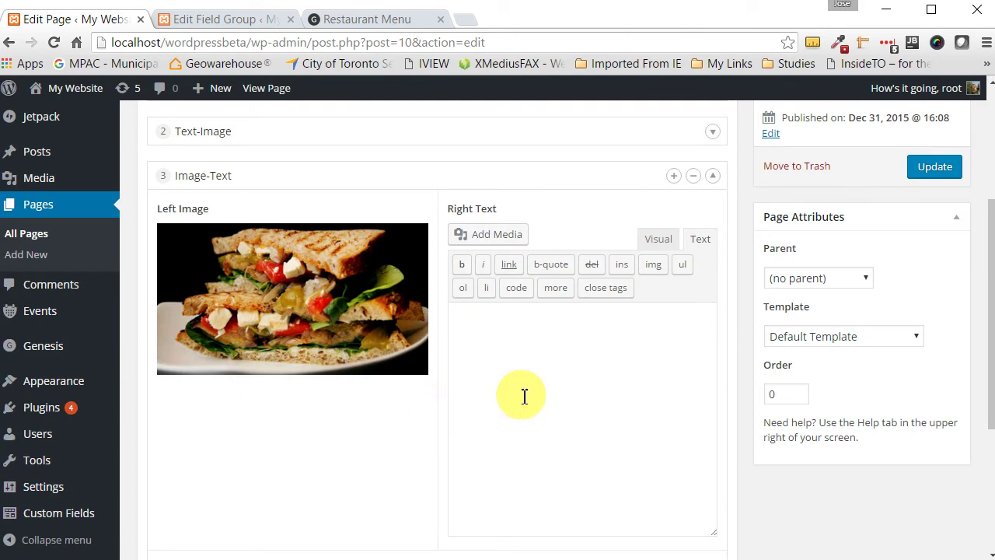
Fill the Right Text with HTML: an h1 heading "Grill Vegetable Sandwich" followed by a justified Lorem ipsum paragraph
left_click(521, 350)
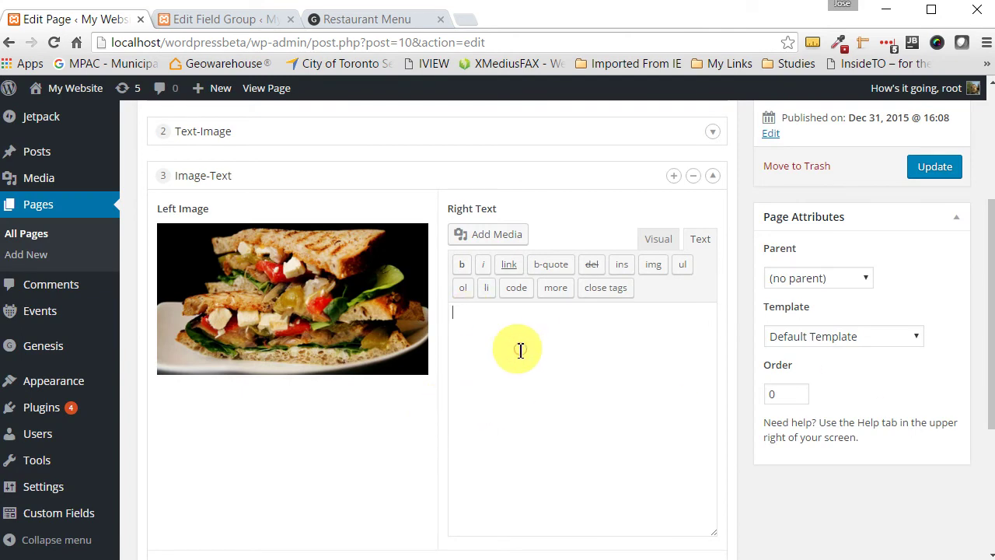
type("<h1>Strawberry Cheese Cake</h1> <p style=\"text-align: justify;\">Lorem ipsum dolor sit amet, consectetur adipisicing elit. Repudiandae mollitia odit aliquam, pariatur obcaecati a ipsam, eaque dolore ea, facilis dicta totam necessitatibus molestiae est cupiditate maiores suscipit vitae fugiat.Lorem ipsum dolor sit amet, </p>")
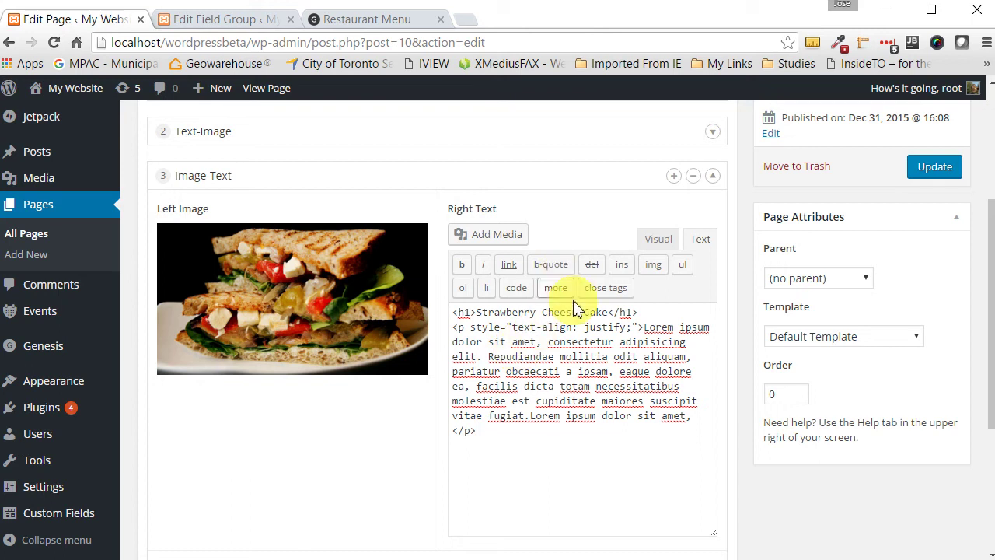
left_click_drag(605, 312, 483, 312)
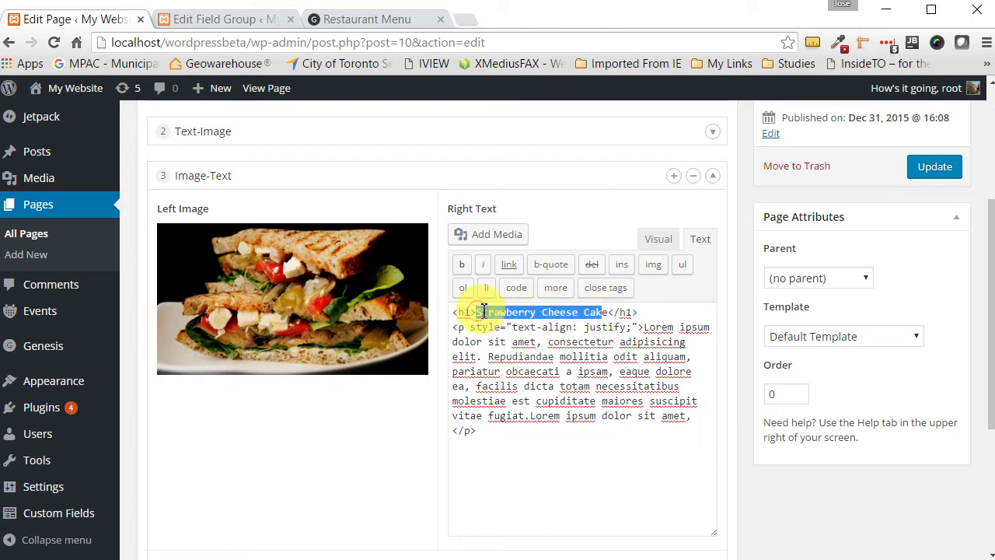
key("BackSpace")
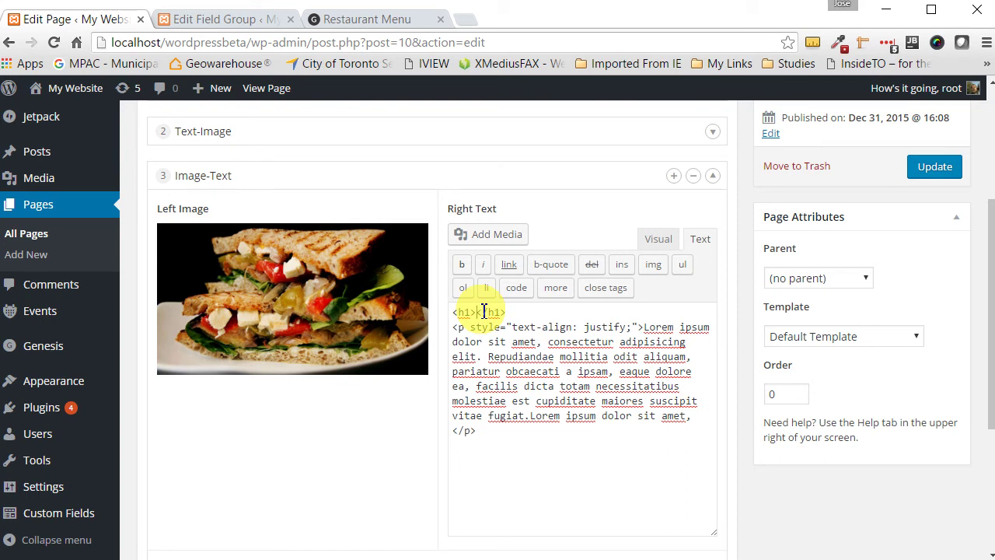
type("Grill Vegetable Sandwich")
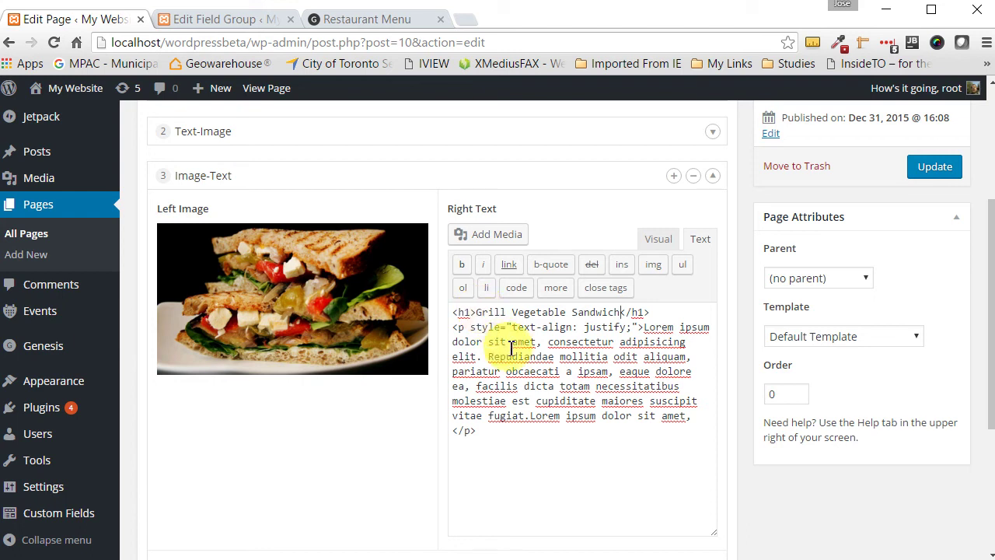
Leave the Image-Text section's CSS Class empty and update the Home page
scroll(545, 404, "down", 2)
scroll(554, 399, "down", 1)
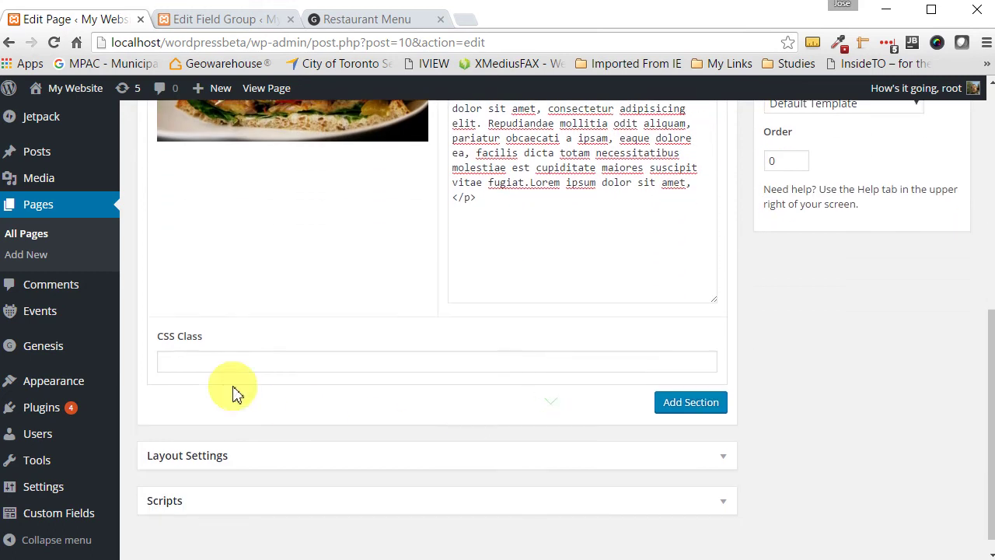
left_click(193, 359)
scroll(438, 384, "up", 3)
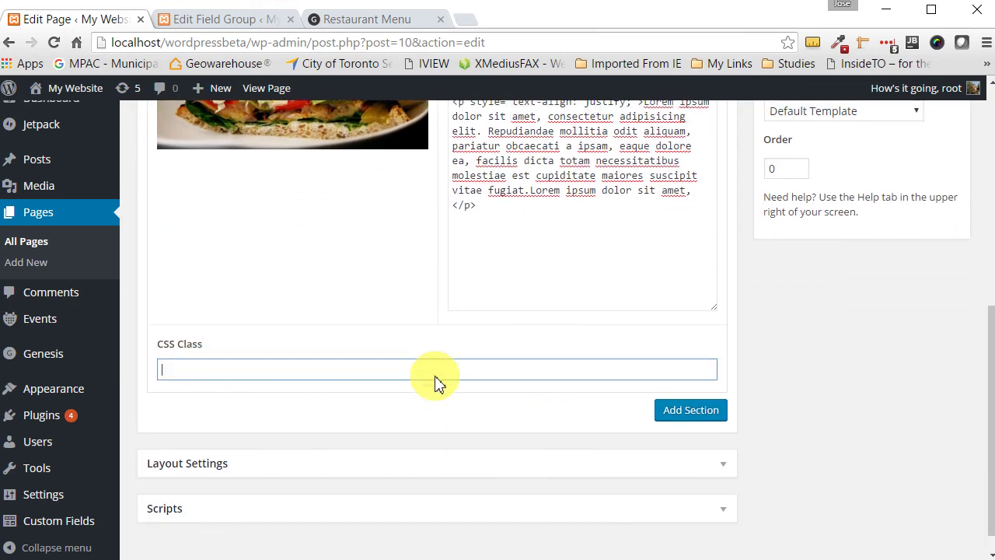
scroll(438, 383, "down", 2)
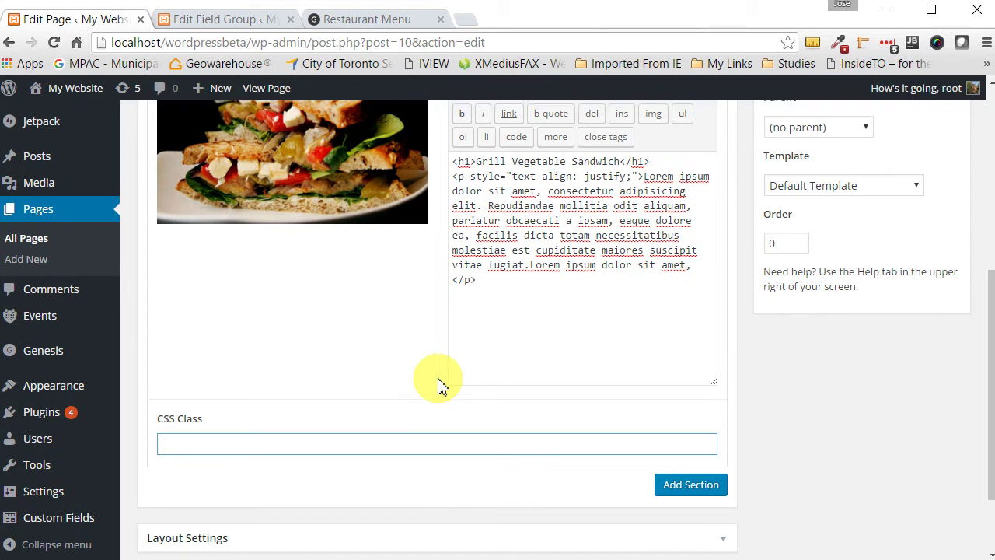
scroll(438, 383, "up", 2)
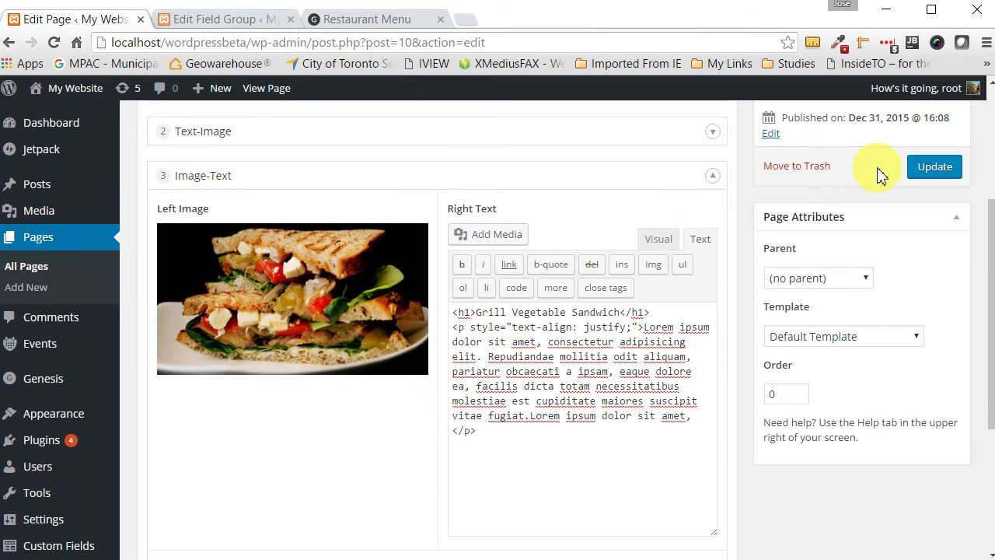
left_click(928, 172)
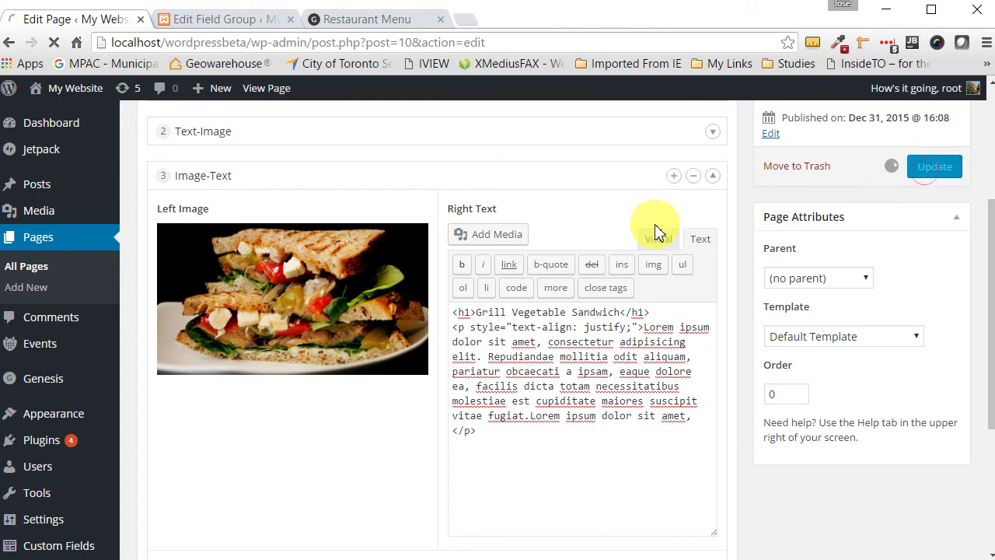
scroll(444, 186, "down", 3)
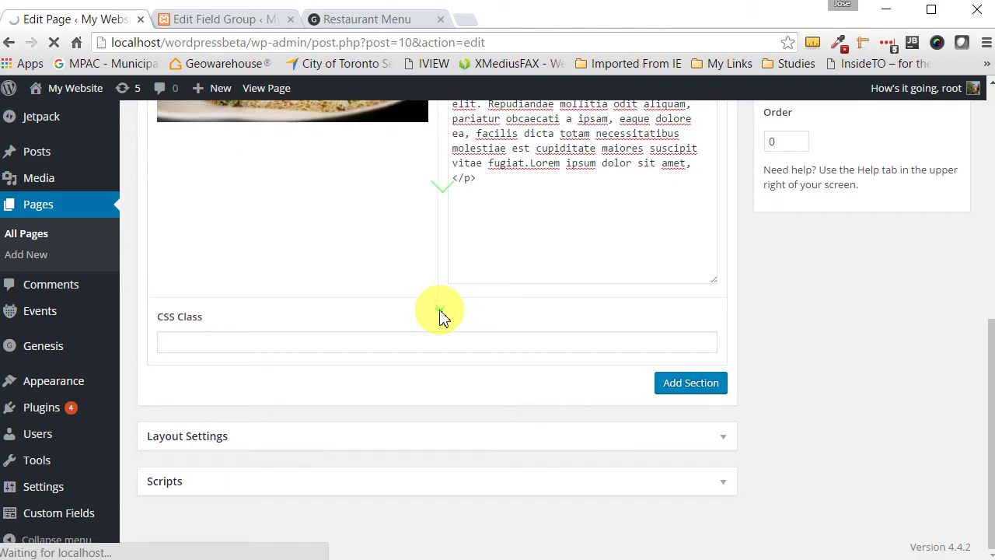
Reload the Flexible Content field group page and return to the Home page editor
left_click(199, 23)
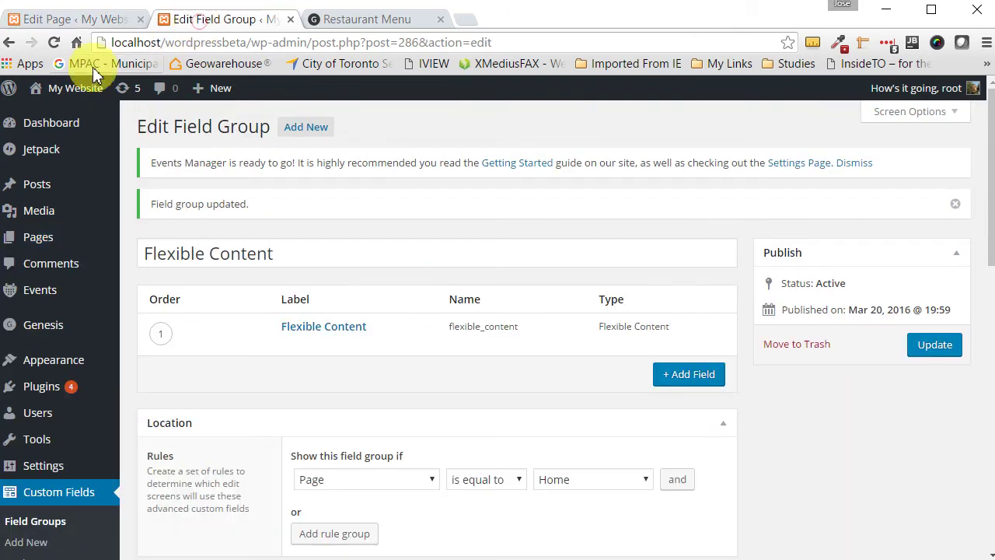
left_click(54, 42)
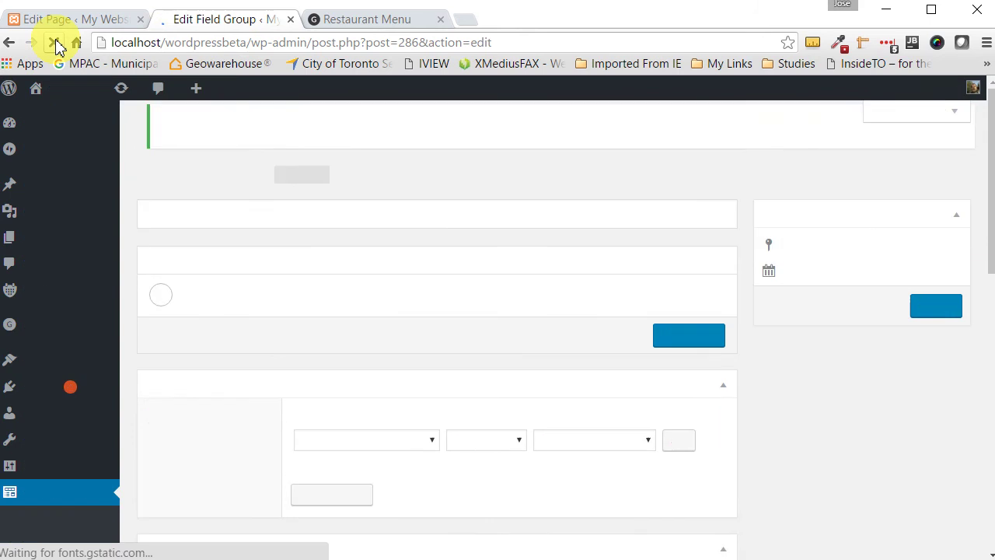
left_click(78, 22)
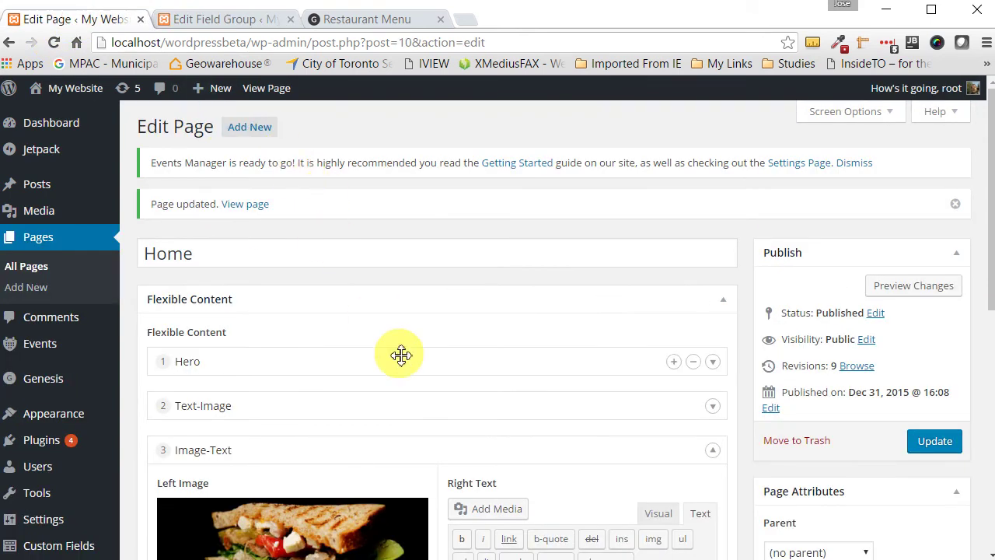
Collapse the Image-Text section in the Home page's Flexible Content
scroll(331, 356, "down", 3)
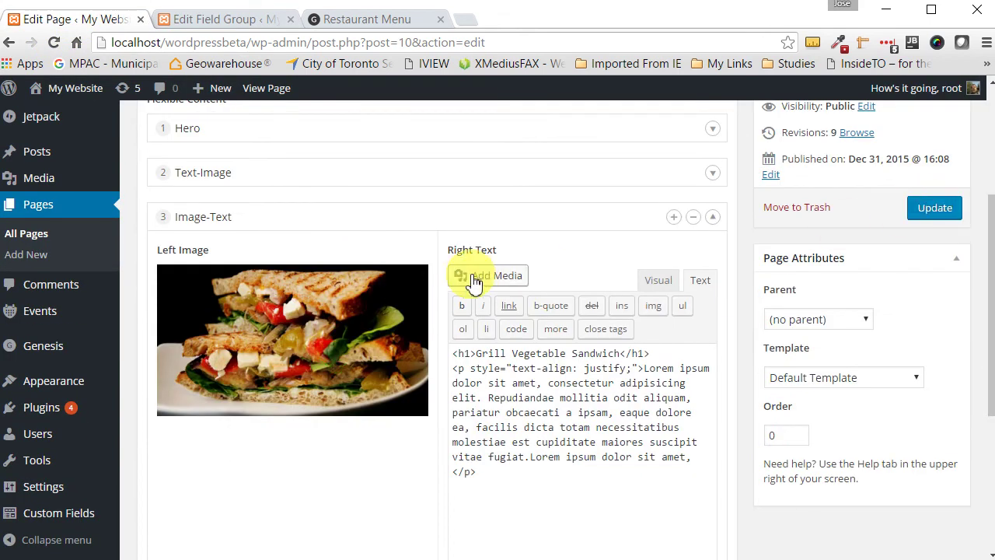
left_click(714, 218)
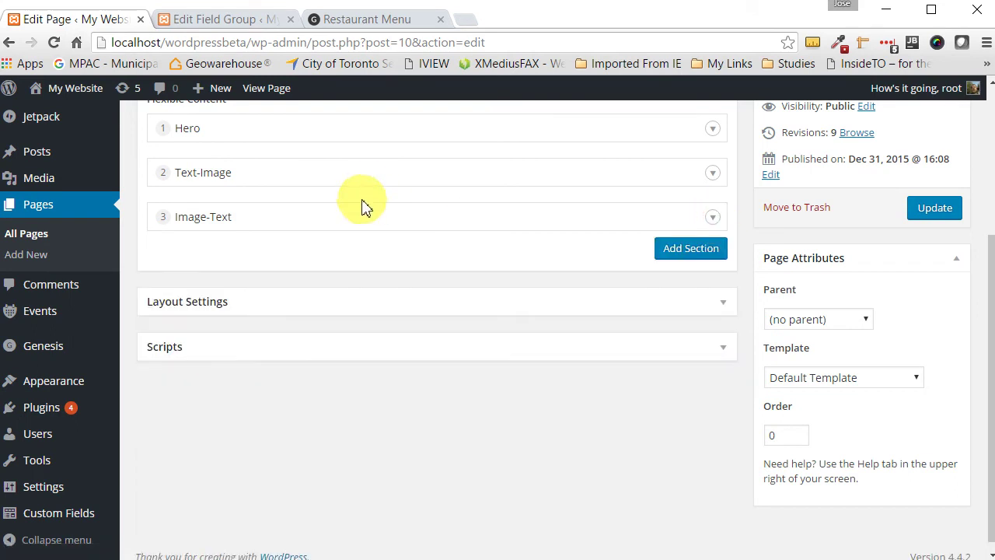
scroll(362, 206, "up", 2)
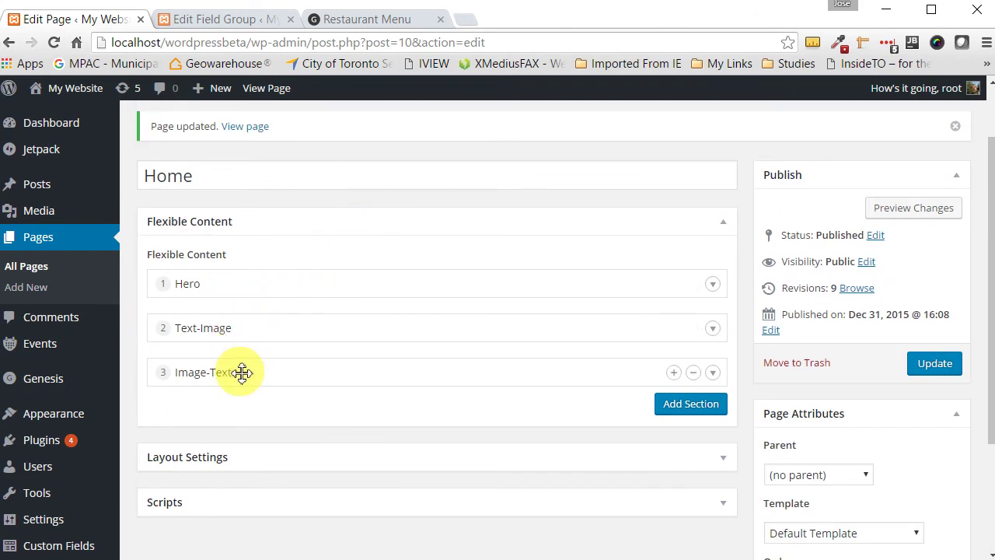
scroll(242, 373, "down", 1)
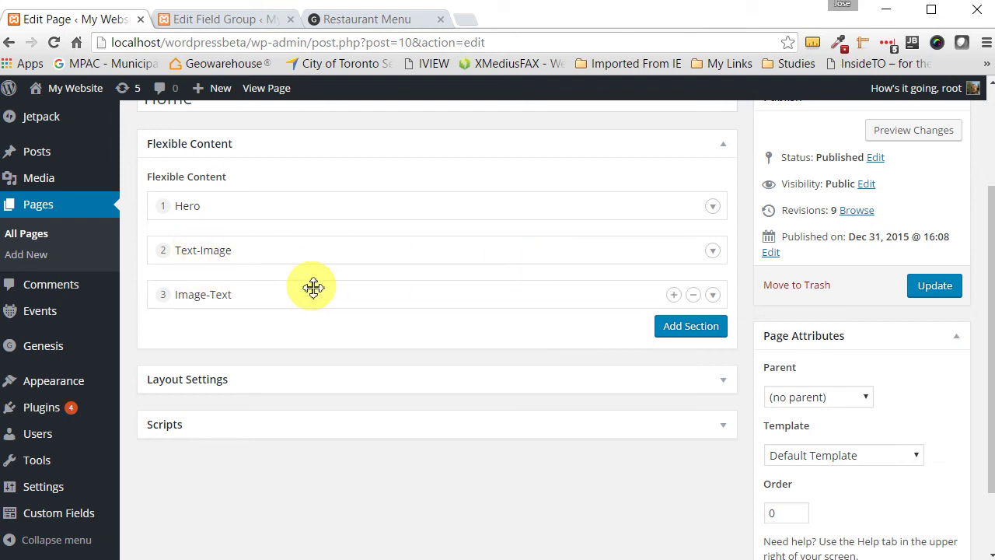
Add another Text-Image section as the fourth section and set its Right Image to lasagna.jpg from the media library
left_click(694, 329)
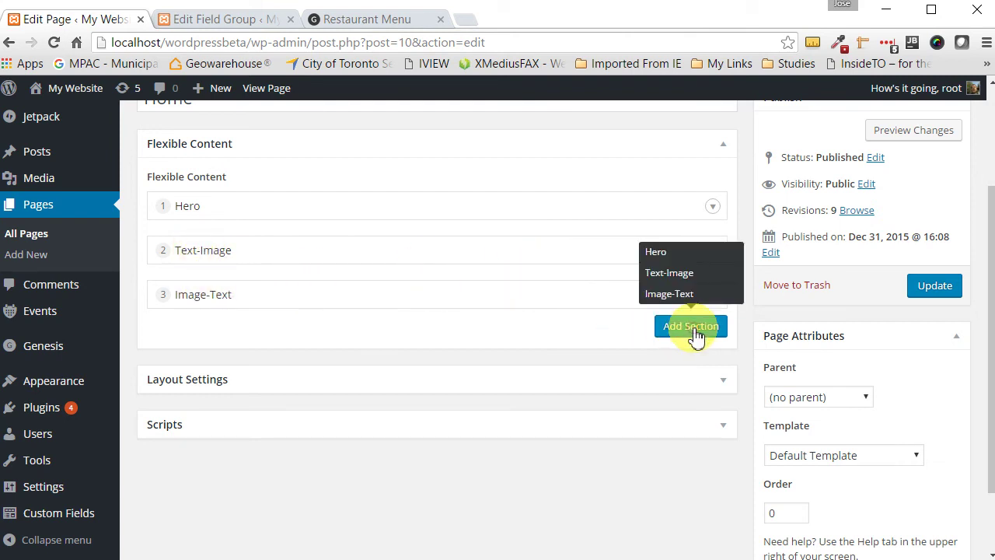
left_click(681, 275)
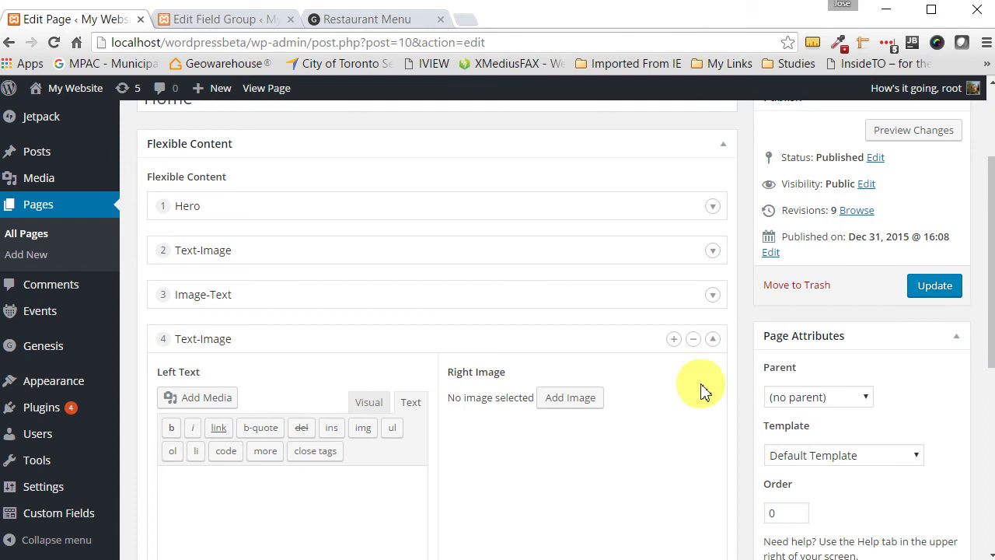
left_click(572, 399)
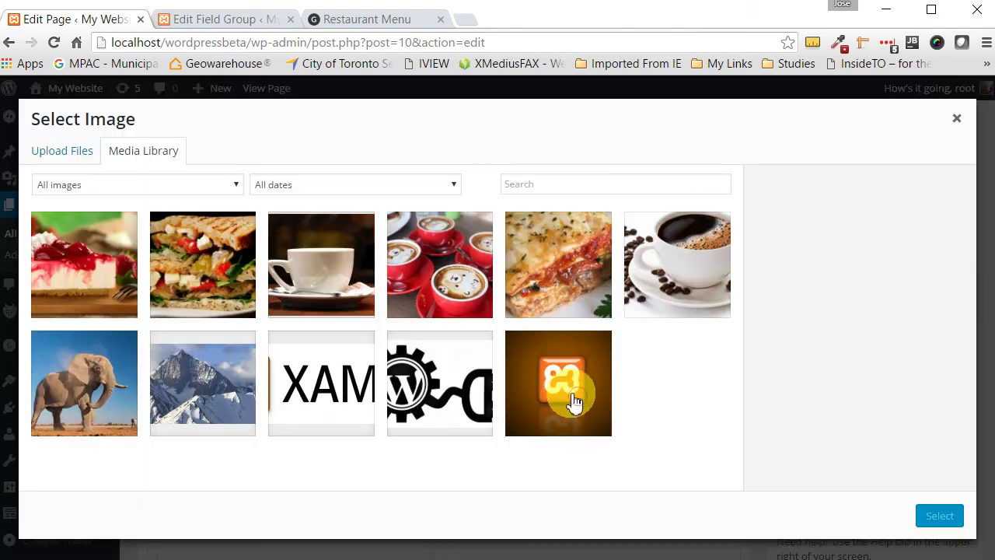
left_click(560, 290)
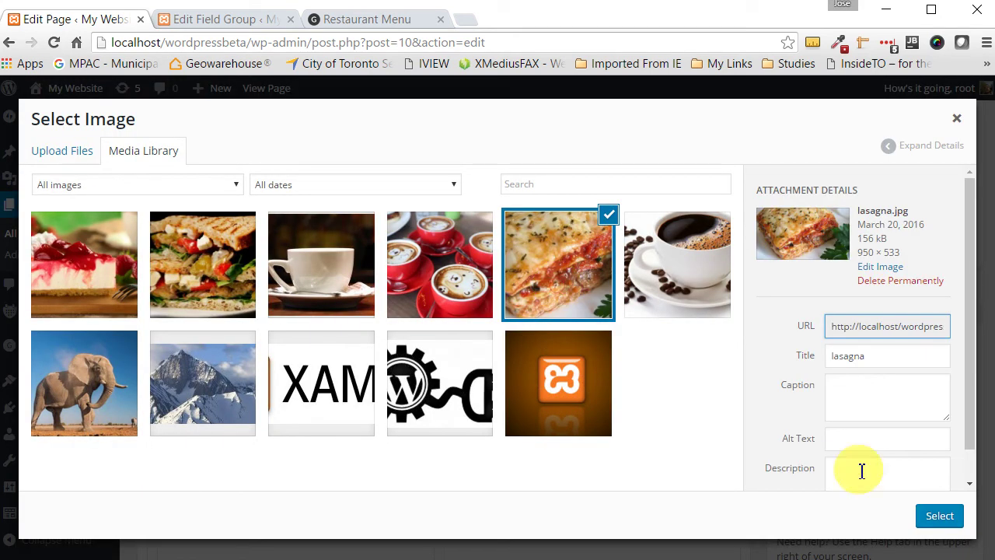
left_click(940, 515)
Fill the fourth section's Left Text with the h1 heading "Vegetable Lasagna" and a justified lorem ipsum paragraph, and collapse the section
scroll(233, 464, "down", 2)
scroll(262, 433, "down", 1)
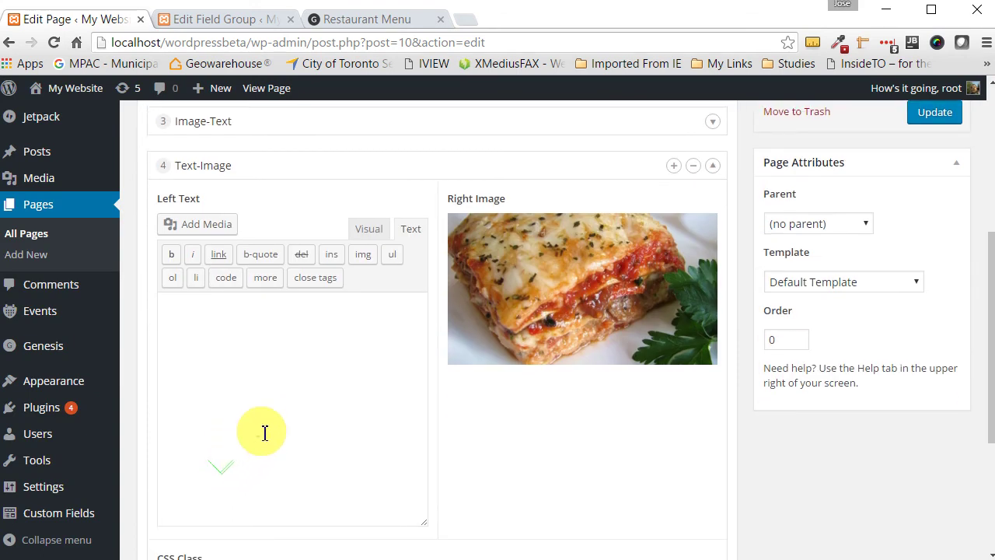
type("<h1>Strawberry Cheese Cake</h1> <p style=\"text-align: justify;\">Lorem ipsum dolor sit amet, consectetur adipisicing elit. Repudiandae mollitia odit aliquam, pariatur obcaecati a ipsam, eaque dolore ea, facilis dicta totam necessitatibus molestiae est cupiditate maiores suscipit vitae fugiat.Lorem ipsum dolor sit amet, </p>")
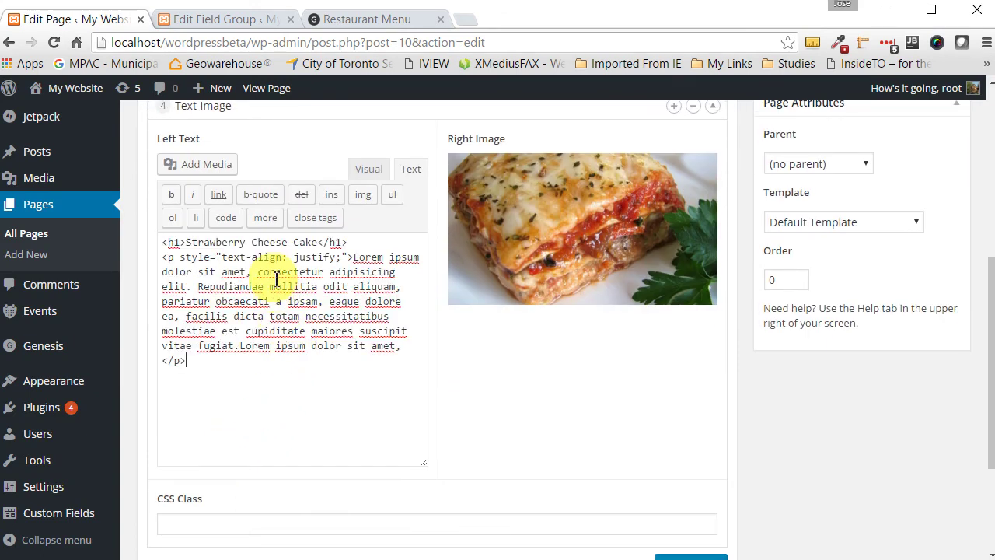
left_click_drag(317, 242, 186, 242)
type("Vegetable Lasagna")
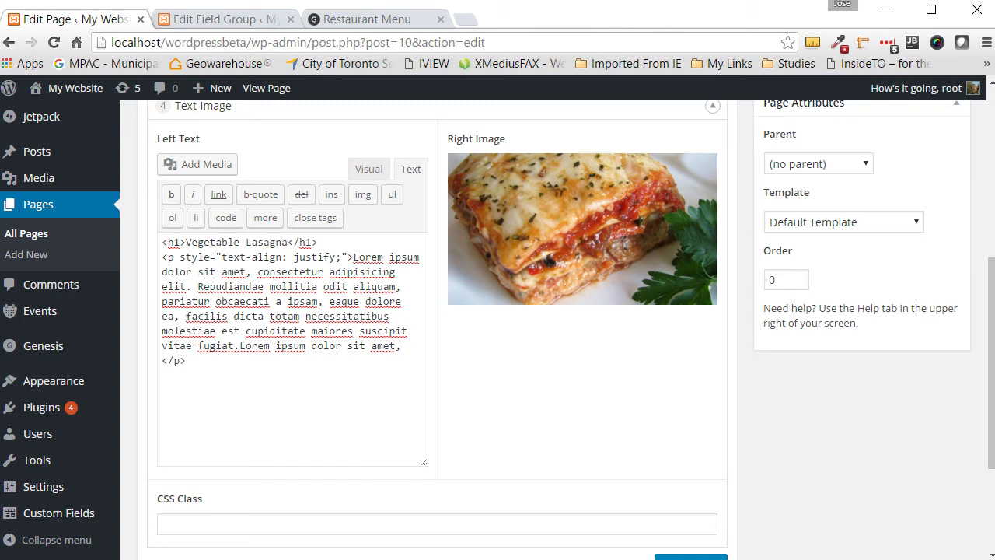
scroll(749, 205, "up", 2)
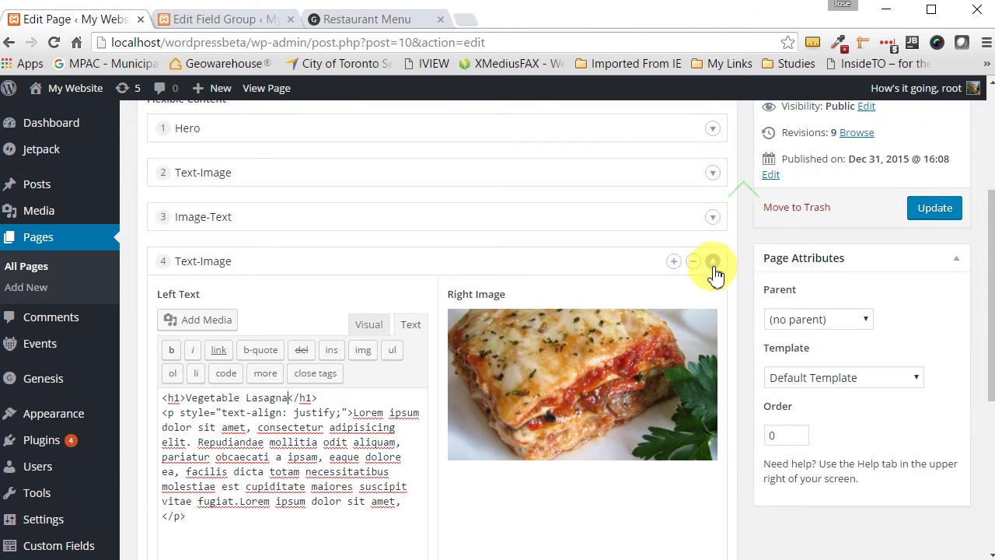
left_click(714, 261)
scroll(629, 291, "up", 1)
scroll(629, 291, "down", 1)
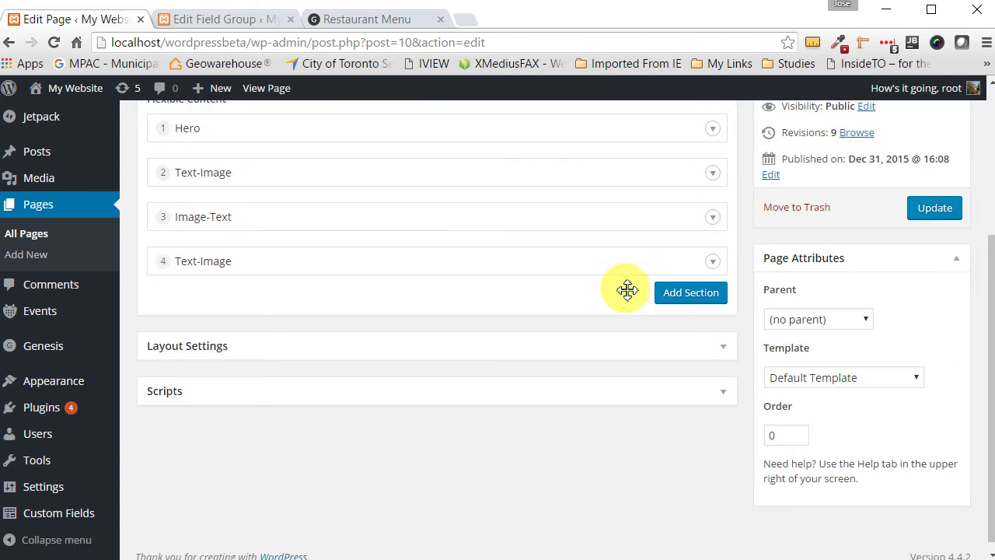
left_click(700, 293)
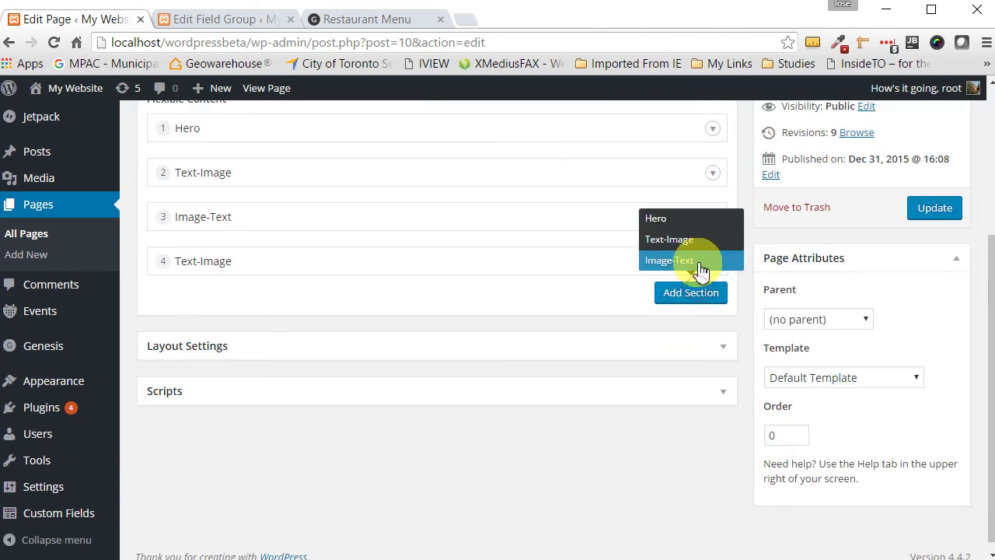
left_click(681, 241)
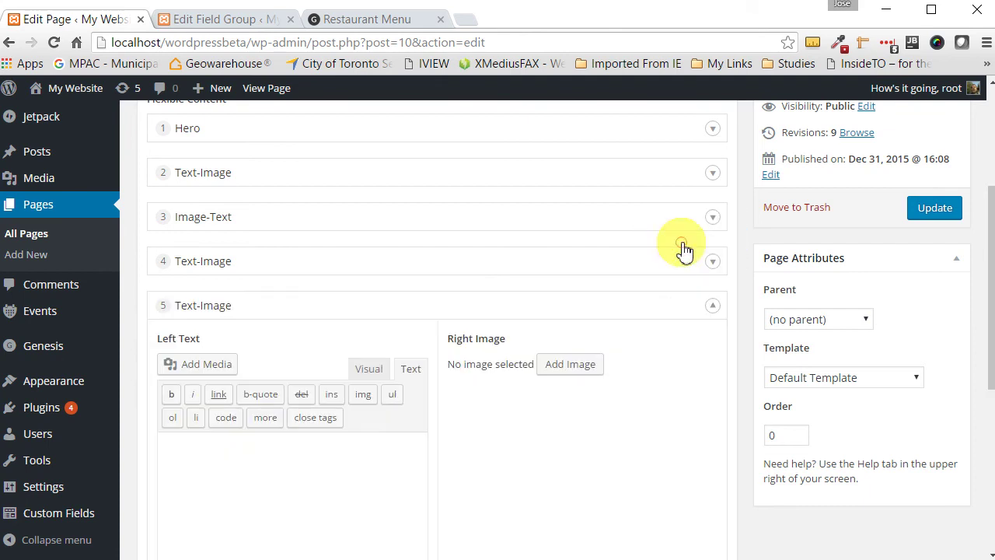
scroll(432, 411, "down", 1)
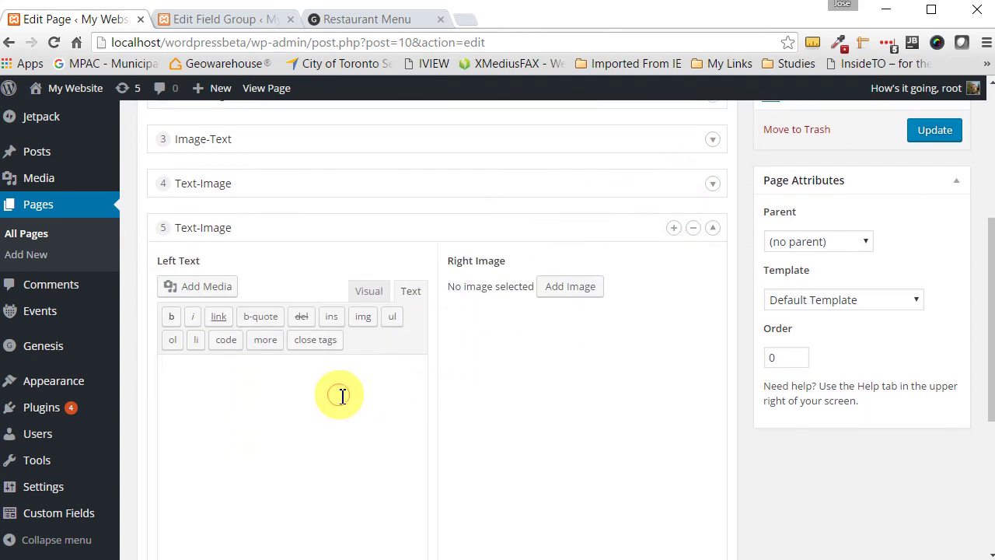
left_click(342, 397)
type("<h1>Strawberry Cheese Cake</h1> <p style=\"text-align: justify;\">Lorem ipsum dolor sit amet, consectetur adipisicing elit. Repudiandae mollitia odit aliquam, pariatur obcaecati a ipsam, eaque dolore ea, facilis dicta totam necessitatibus molestiae est cupiditate maiores suscipit vitae fugiat.Lorem ipsum dolor sit amet, </p>")
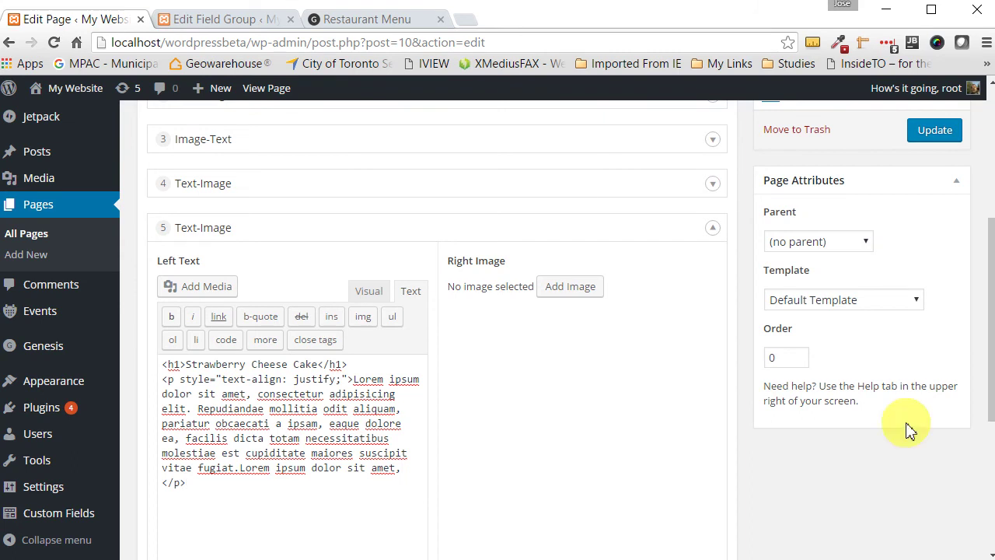
scroll(469, 444, "up", 2)
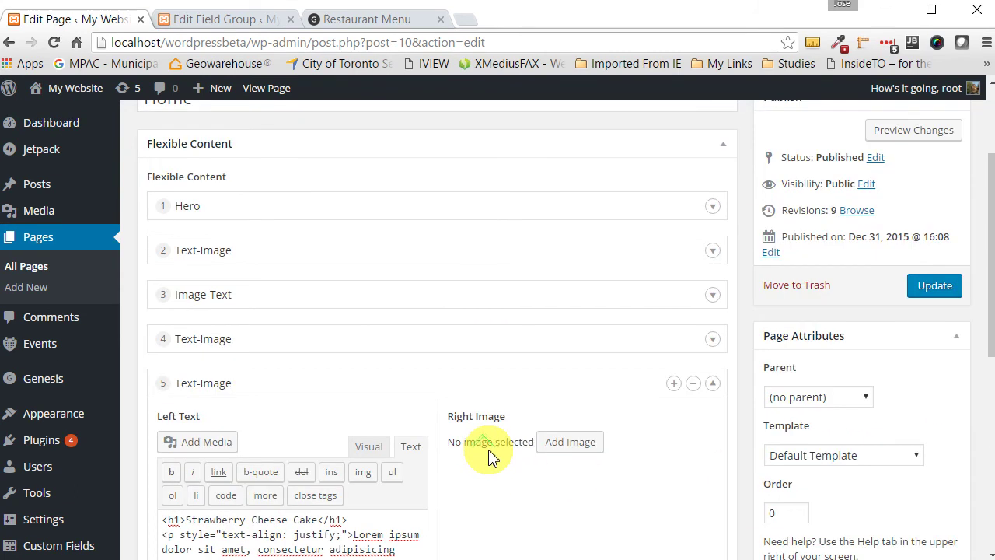
scroll(488, 455, "down", 2)
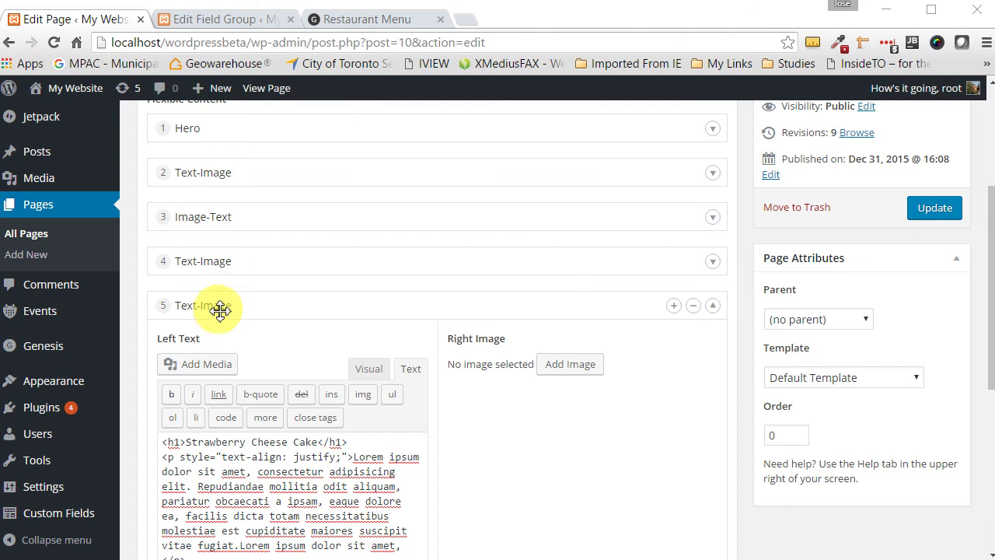
left_click(694, 308)
left_click(695, 302)
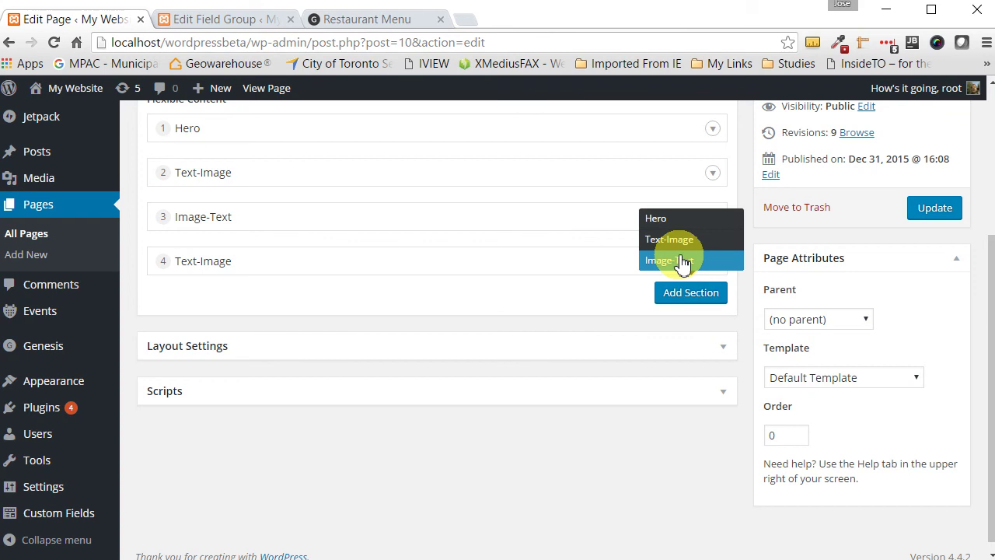
Add an Image-Text section as the fifth section and set its Left Image to Coffee-Cup.png from the media library
left_click(682, 262)
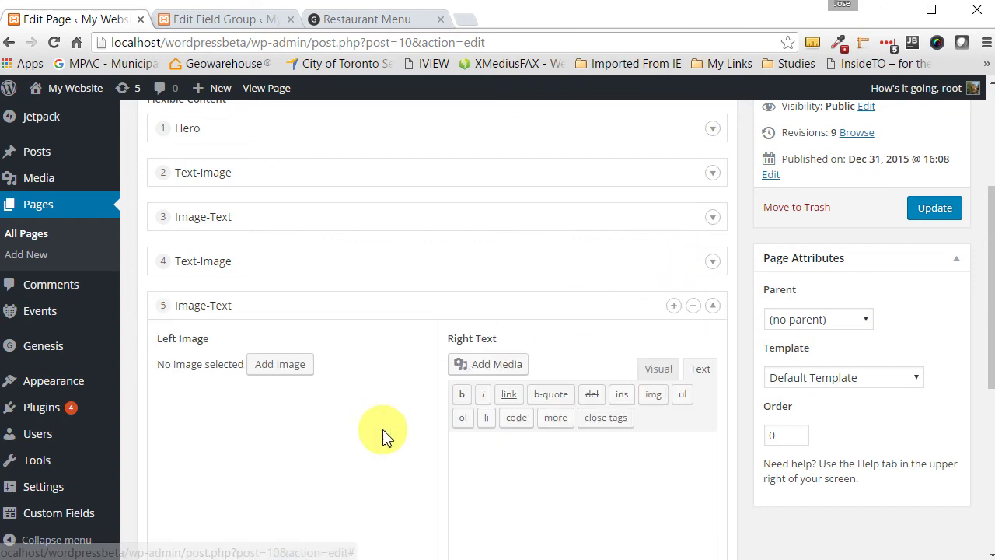
scroll(373, 404, "down", 1)
left_click(289, 288)
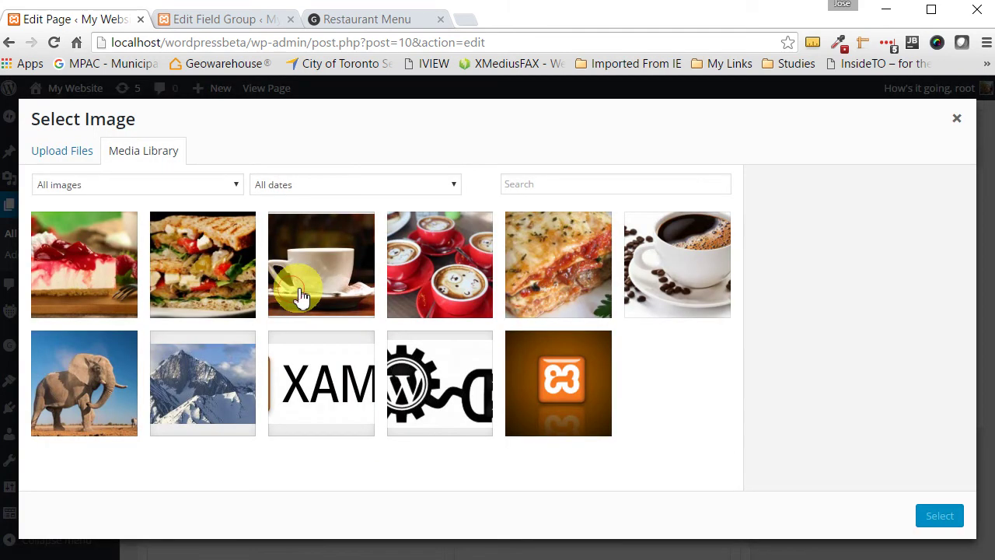
left_click(684, 266)
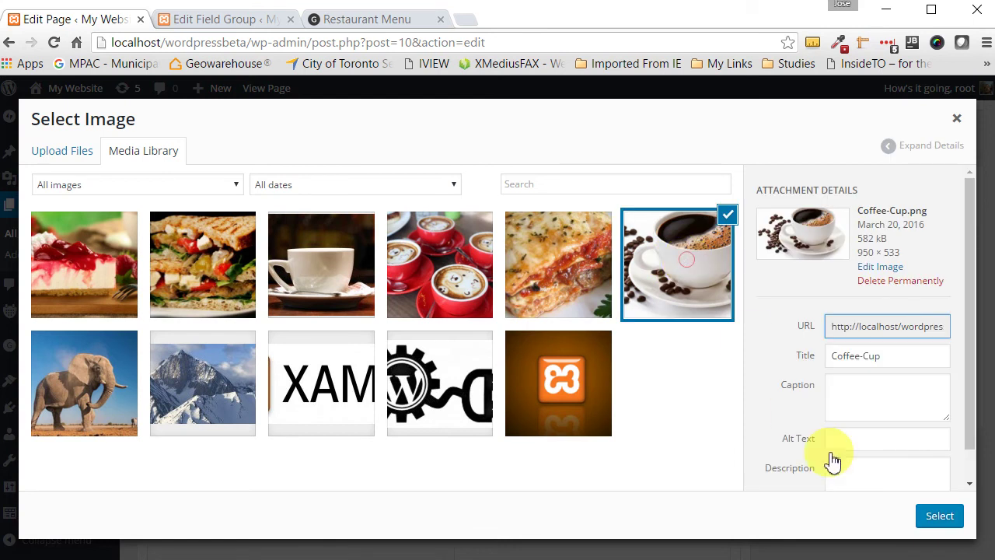
left_click(933, 517)
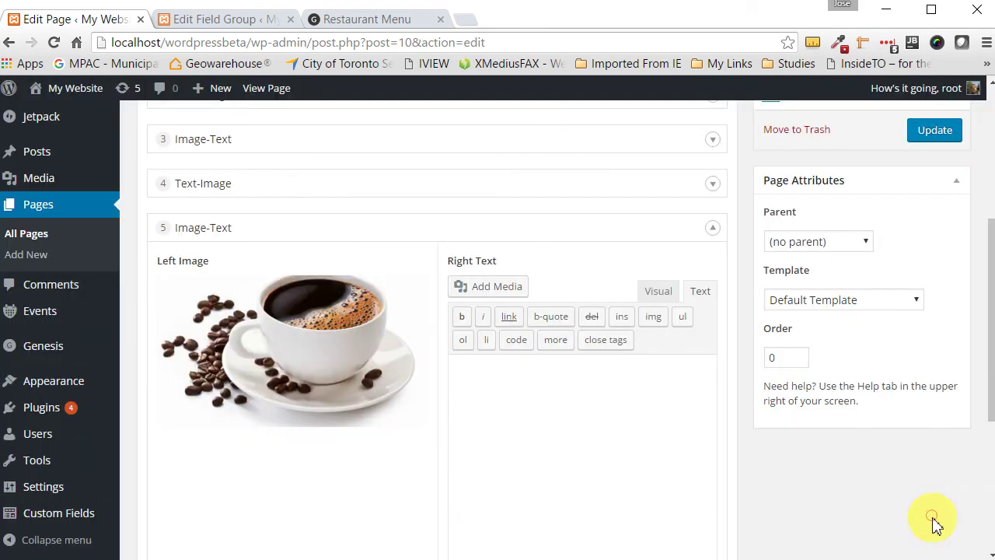
Fill the fifth section's Right Text with the h1 heading "Fresh Coffee" and a justified lorem ipsum paragraph, and collapse the section
left_click(553, 421)
type("<h1>Strawberry Cheese Cake</h1> <p style=\"text-align: justify;\">Lorem ipsum dolor sit amet, consectetur adipisicing elit. Repudiandae mollitia odit aliquam, pariatur obcaecati a ipsam, eaque dolore ea, facilis dicta totam necessitatibus molestiae est cupiditate maiores suscipit vitae fugiat.Lorem ipsum dolor sit amet, </p>")
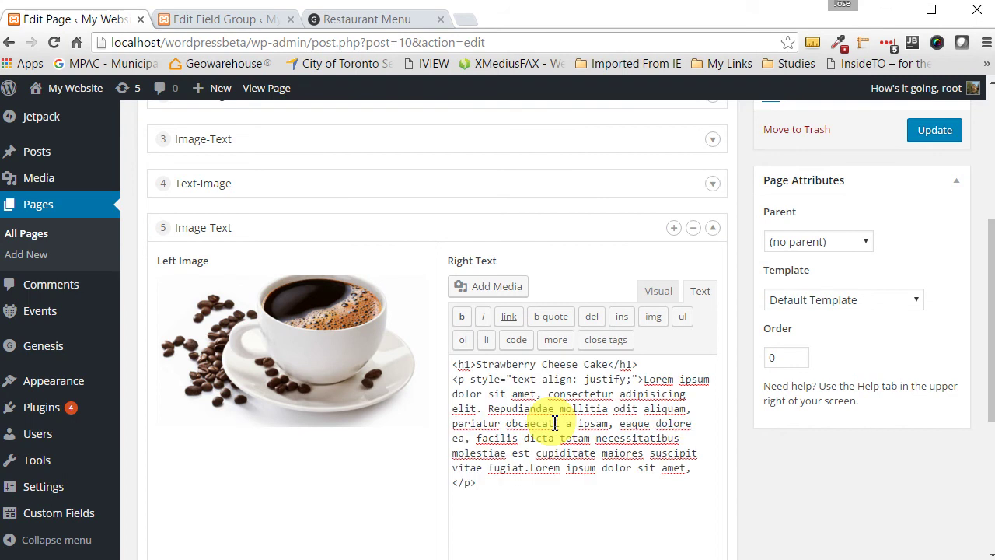
left_click_drag(609, 365, 476, 366)
type("F")
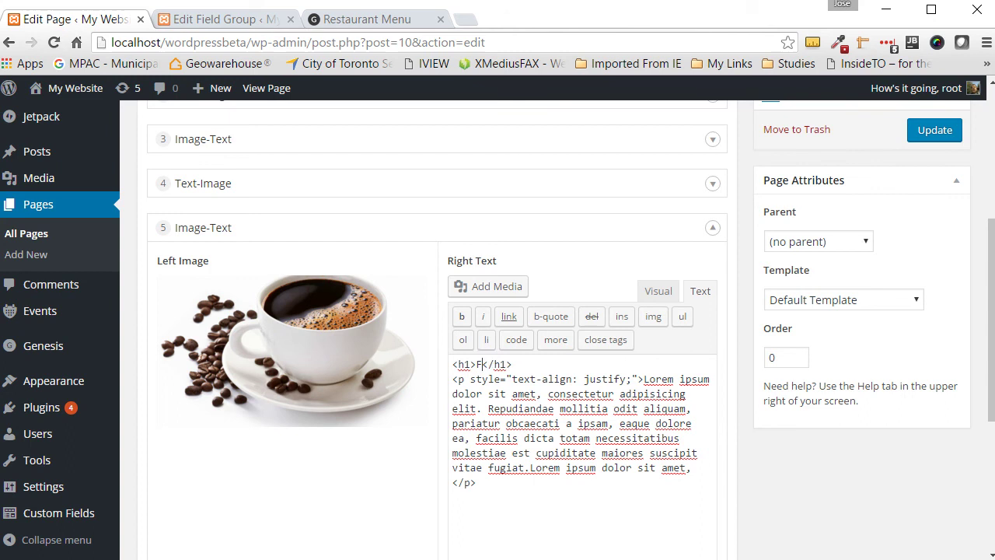
type("resh Coffee")
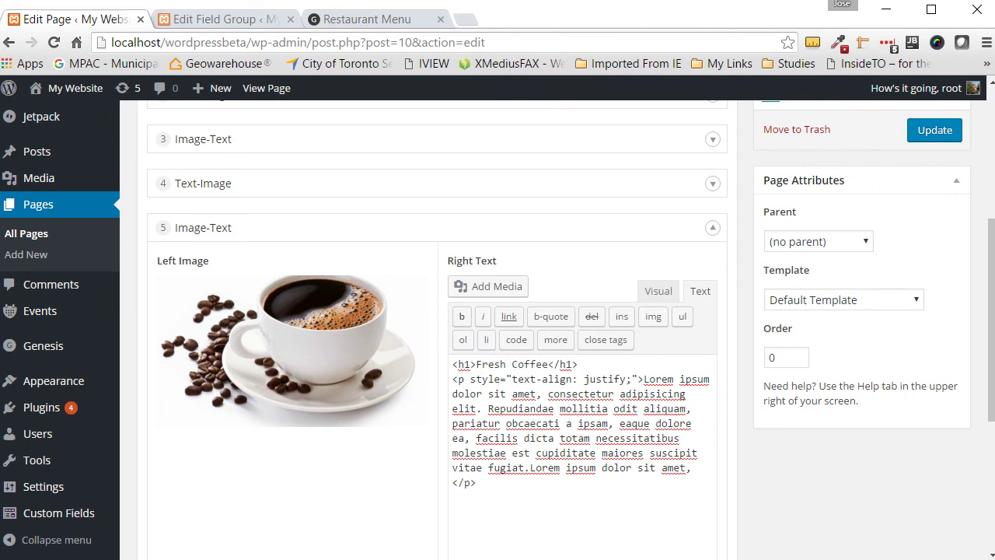
left_click(712, 228)
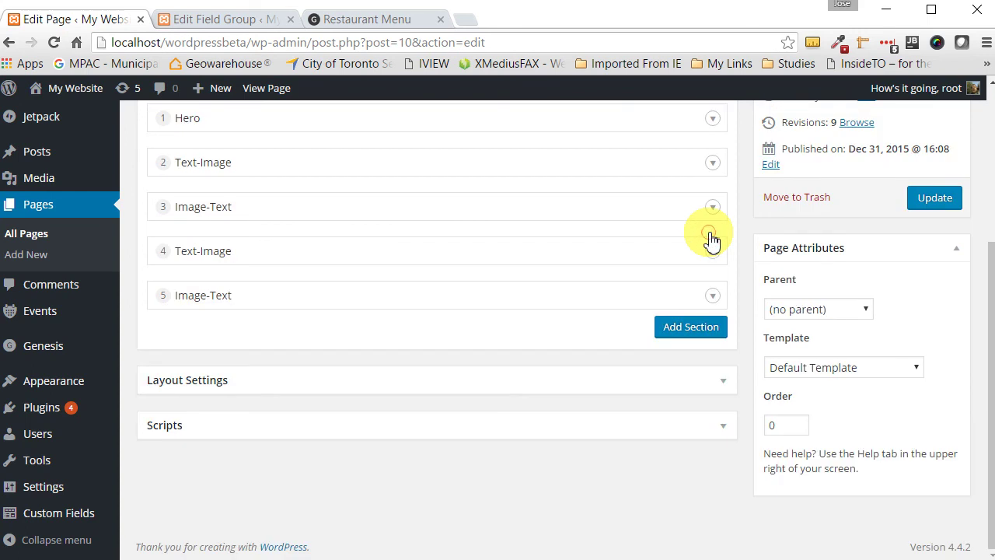
Add a Hero section as the sixth section and set its Hero Image to single-coffe-cup.jpg from the media library
left_click(709, 330)
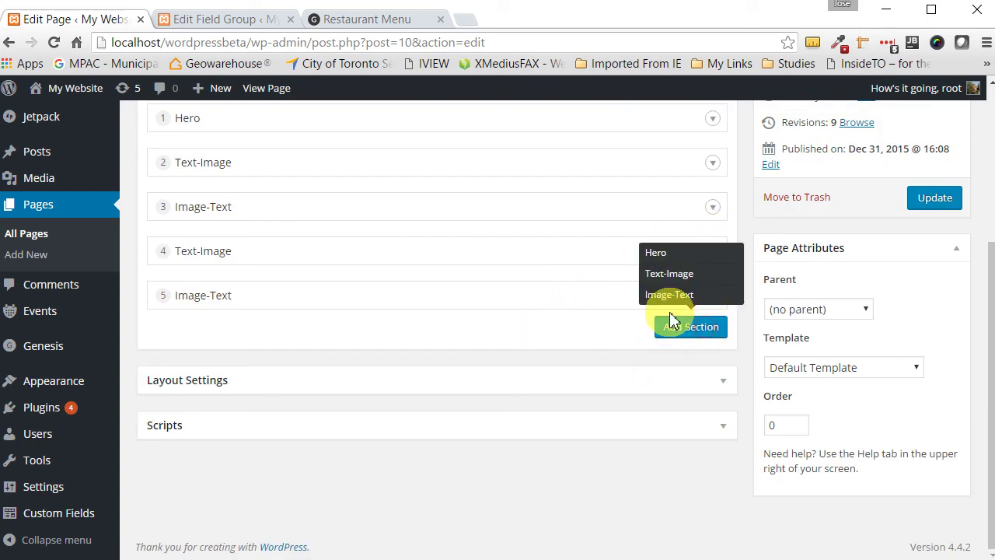
left_click(675, 253)
scroll(633, 262, "down", 2)
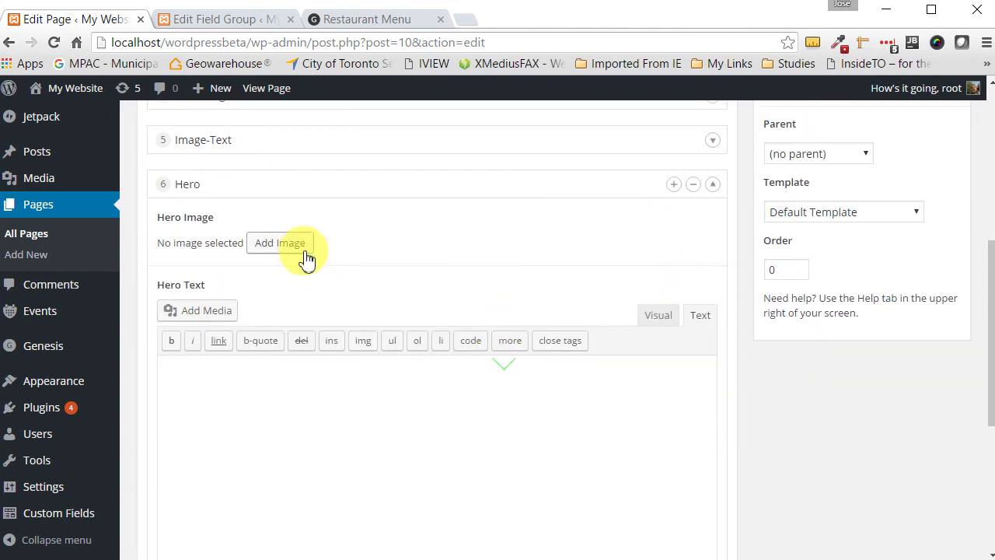
left_click(294, 248)
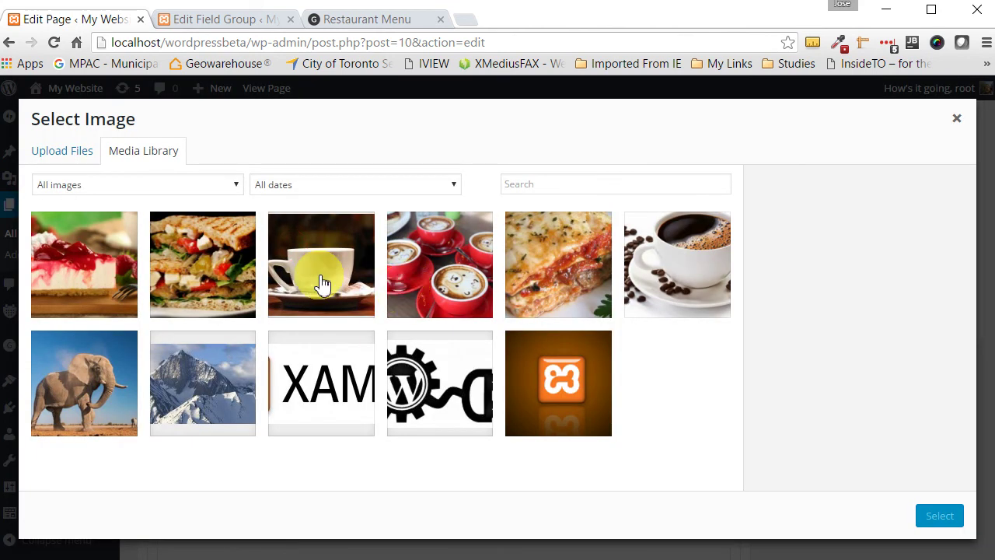
left_click(323, 284)
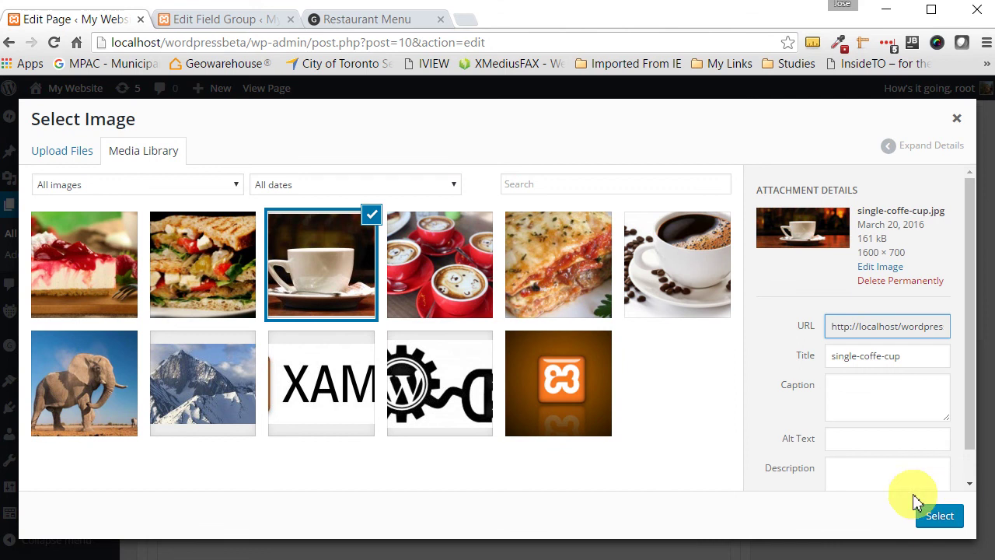
left_click(930, 519)
Fill the sixth section's Hero Text with two justified lorem ipsum paragraphs, leave the call to action off, and collapse the section
scroll(393, 473, "down", 3)
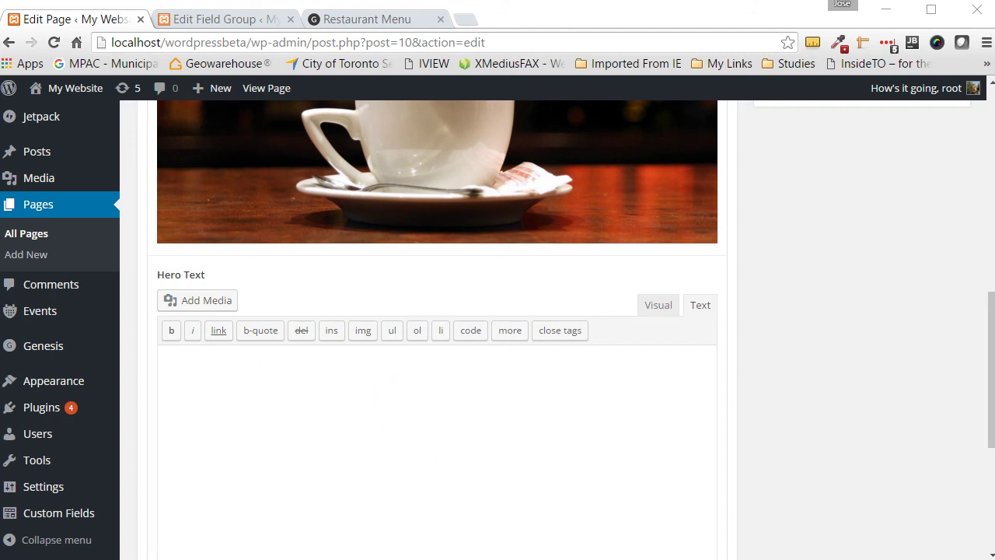
left_click(461, 415)
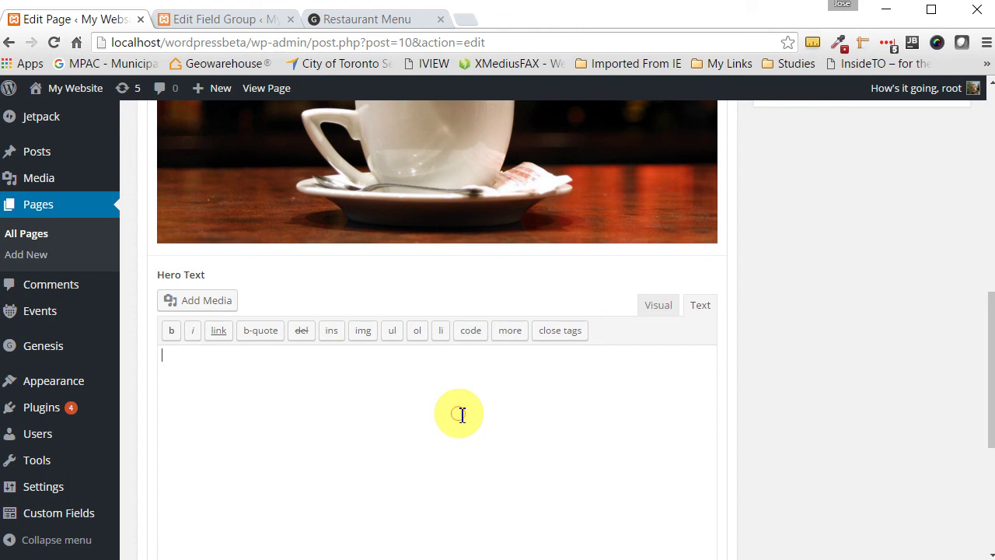
type("<p style=\"text-align: justify;\">Lorem ipsum dolor sit amet, consectetur adipisicing elit. Provident unde ratione inventore? Atque, non molestias veniam porro id accusamus explicabo, saepe laudantium commodi quasi reiciendis corporis autem inventore. Libero, omnis.</p> <p style=\"text-align: justify;\">Lorem ipsum dolor sit amet, consectetur adipisicing elit. Provident unde ratione inventore? Atque, non molestias veniam porro id accusamus explicabo, saepe laudantium commodi quasi reiciendis corporis autem inventore. Libero, omnis.</p>")
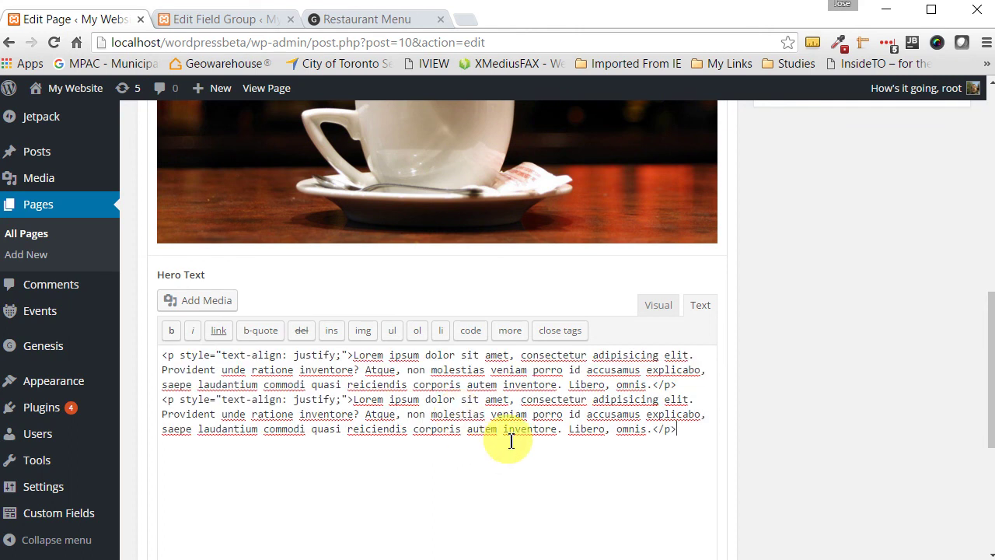
scroll(511, 441, "down", 4)
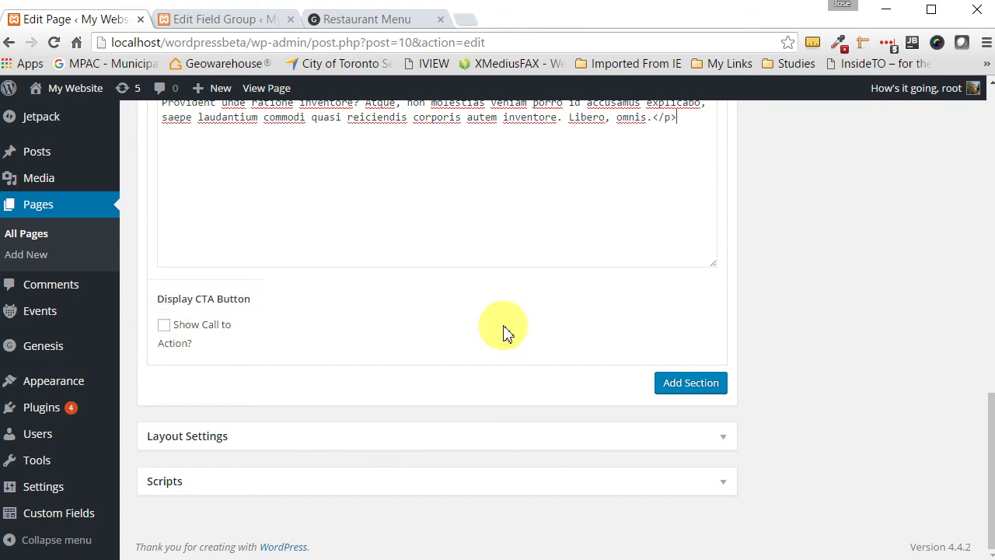
scroll(579, 317, "up", 5)
scroll(594, 332, "up", 5)
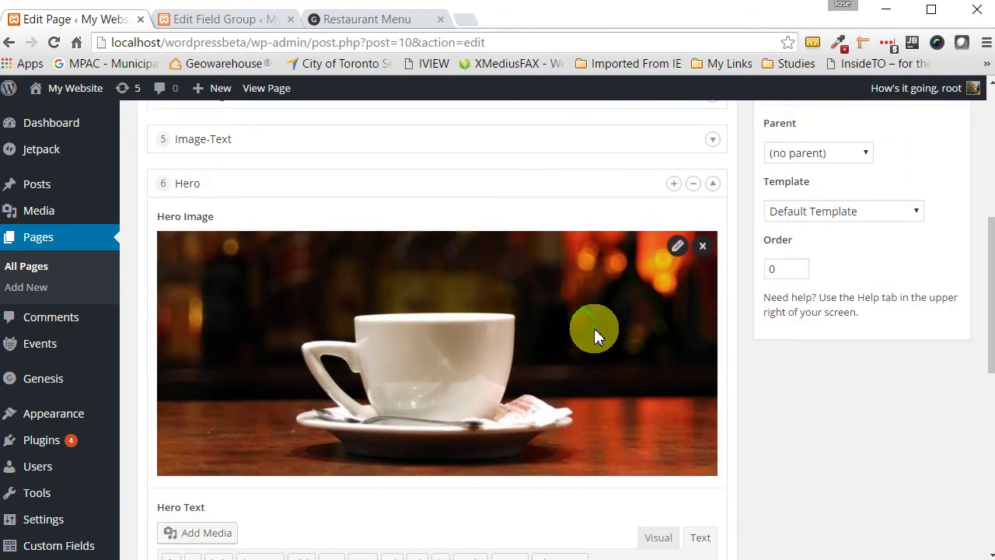
left_click(715, 347)
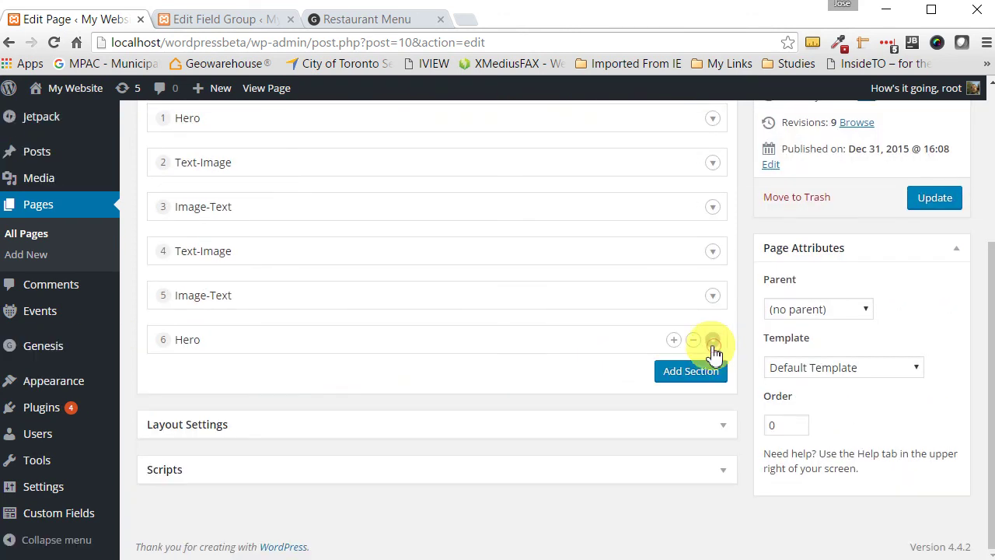
Update the Home page to save the added Flexible Content sections
scroll(464, 333, "up", 2)
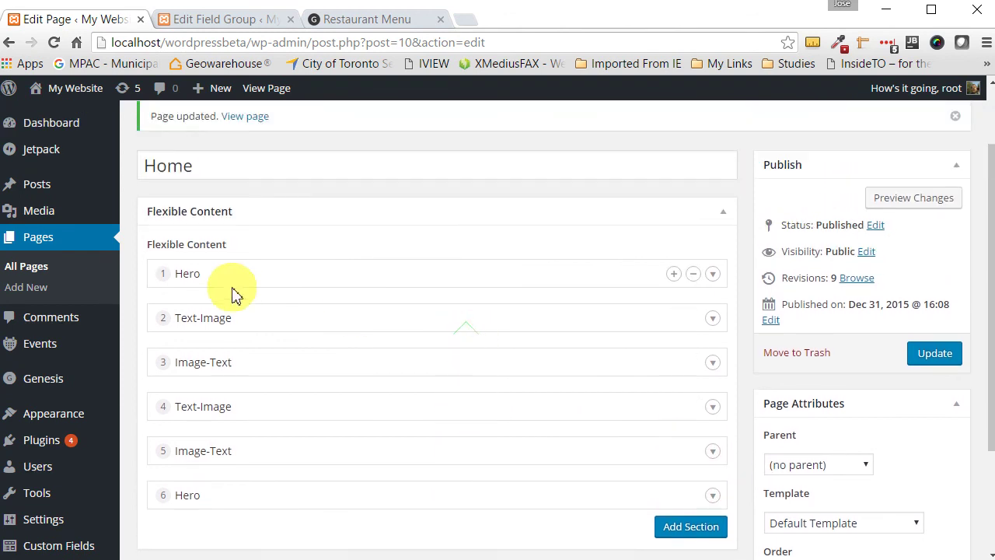
left_click(930, 362)
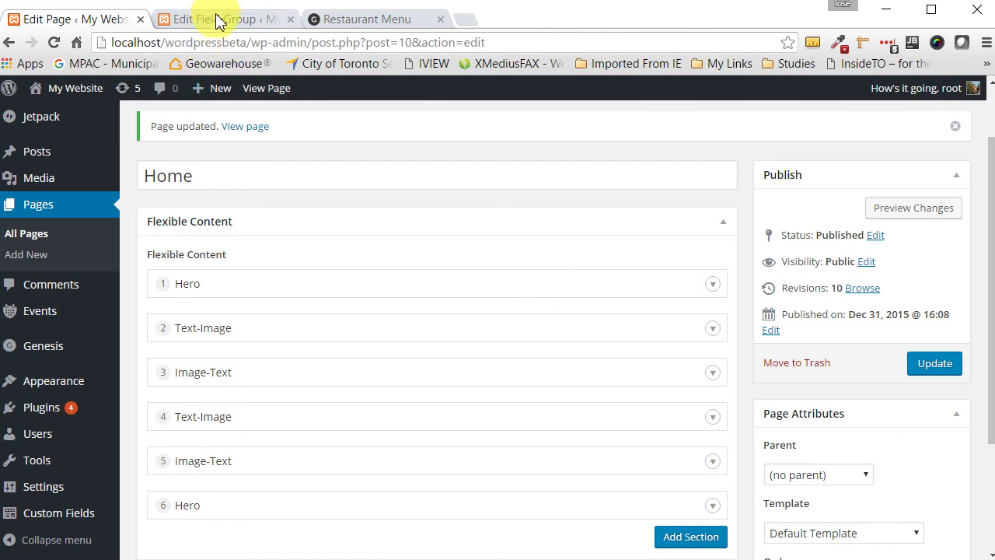
left_click(952, 371)
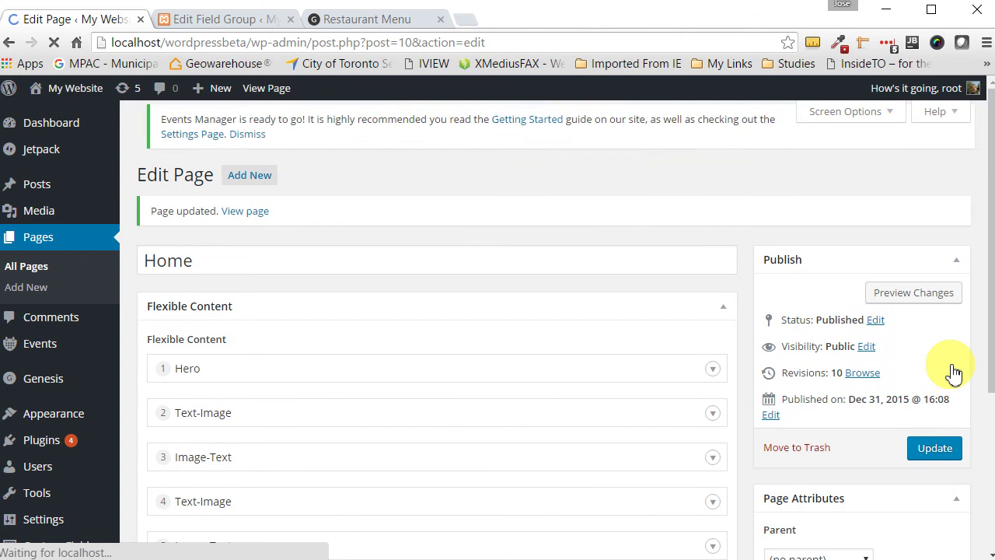
Switch to the live site showing the Restaurant Menu, open its Home page and reload it
left_click(246, 25)
left_click(384, 21)
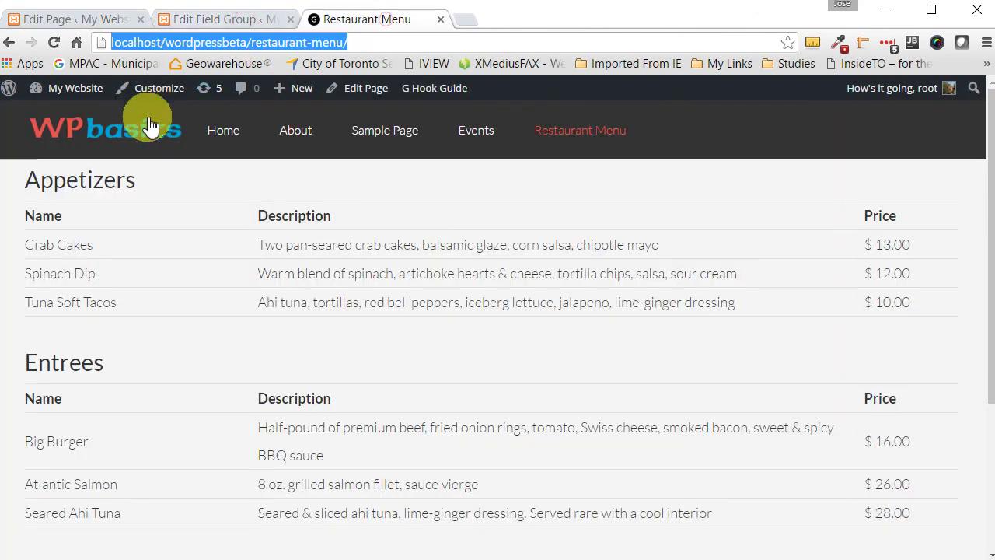
left_click(233, 130)
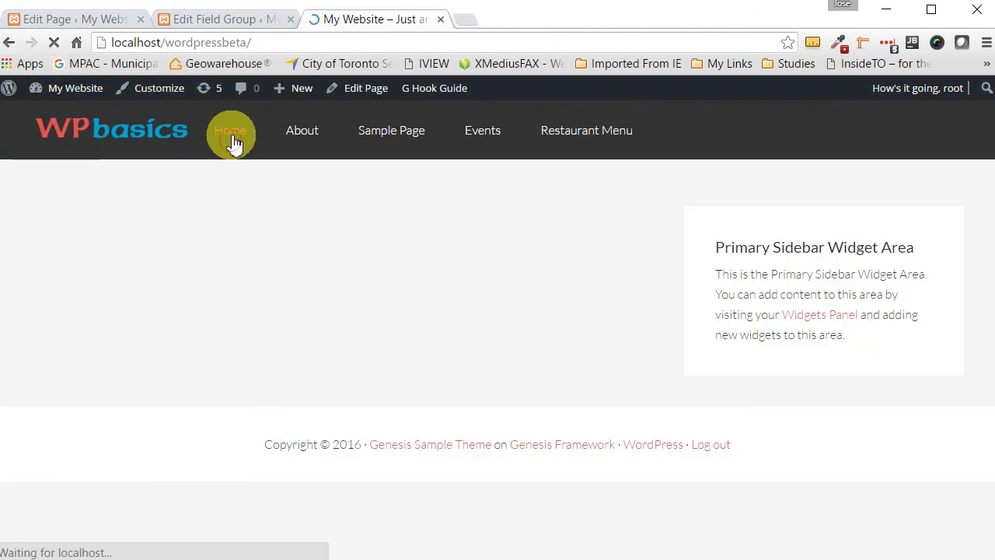
left_click(54, 47)
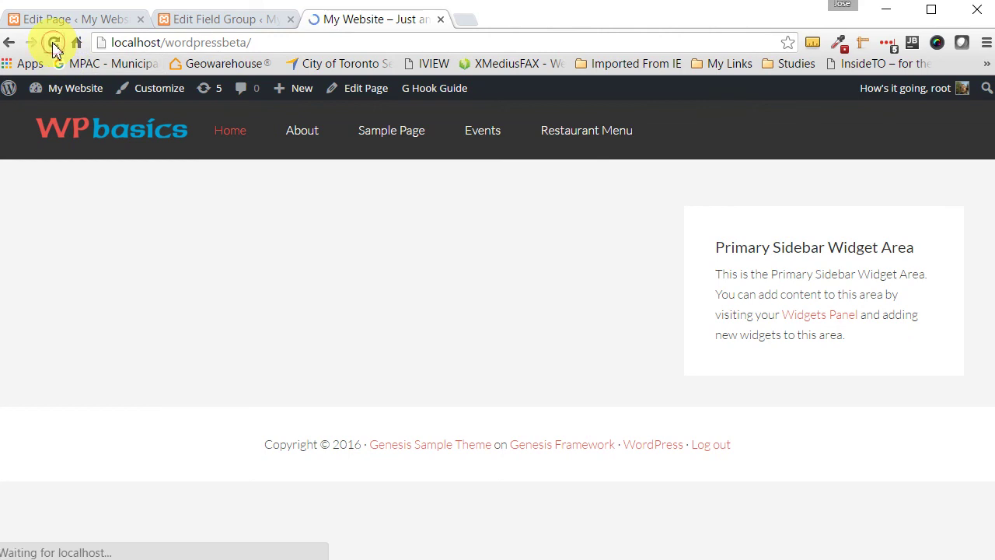